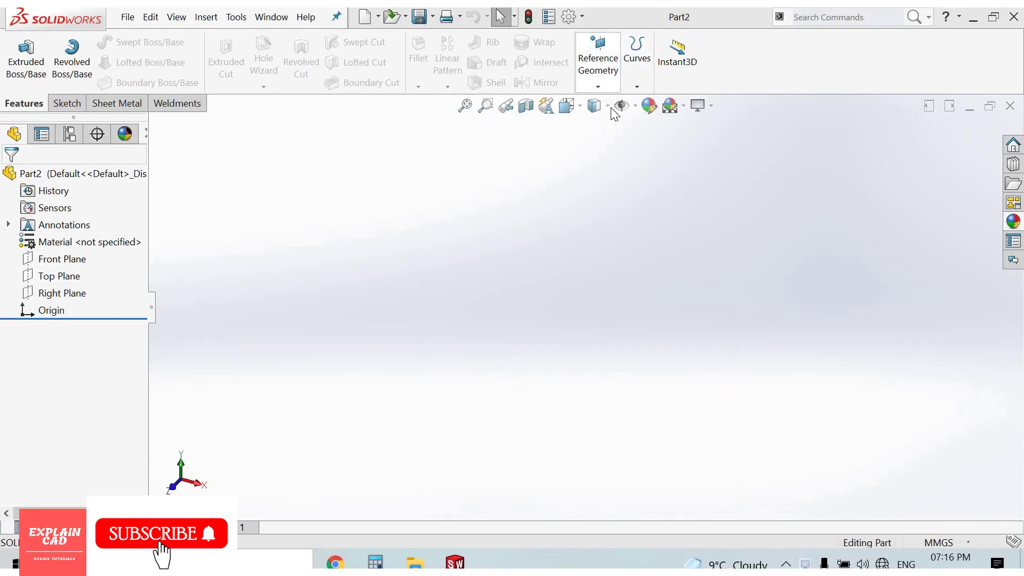
# Create two reference planes offset from the Top Plane, spaced 100 mm apart.
pyautogui.click(598, 85)
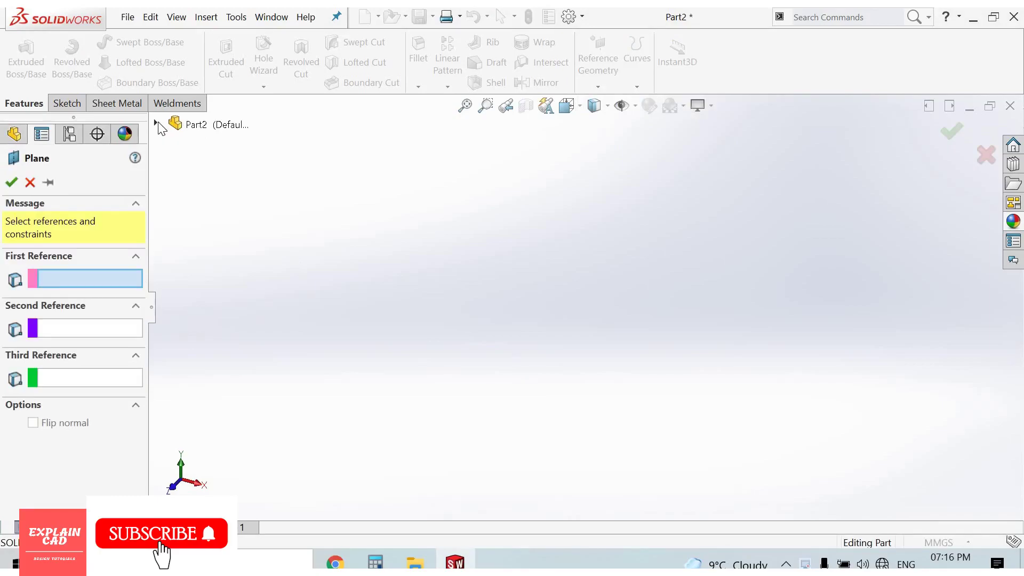
pyautogui.click(156, 124)
pyautogui.click(222, 227)
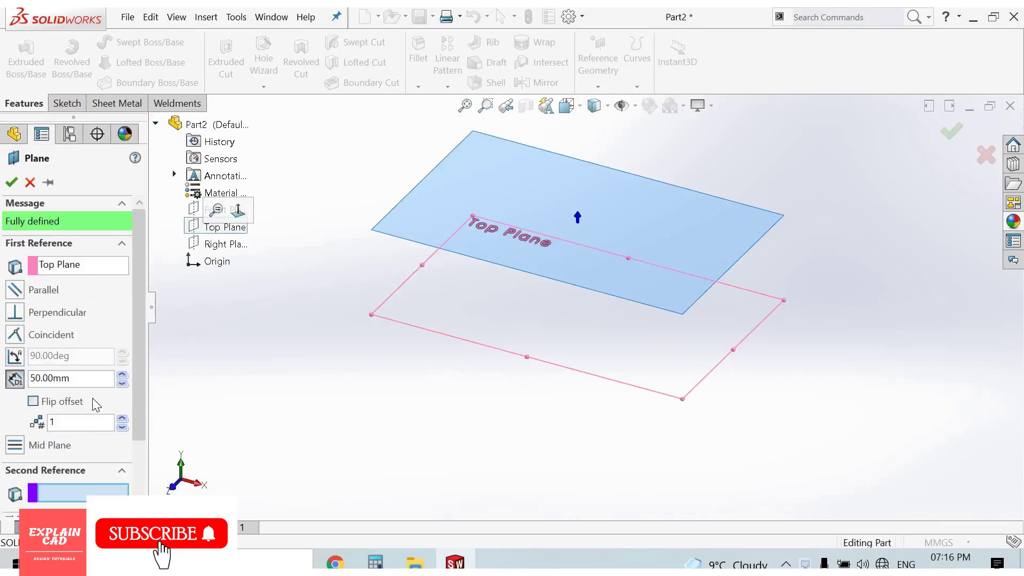
pyautogui.click(120, 376)
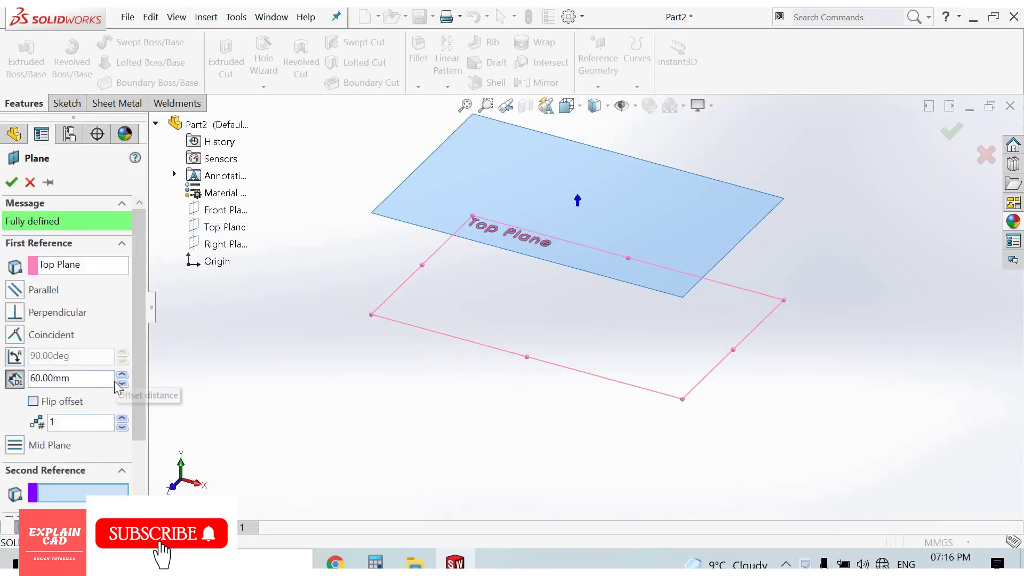
pyautogui.click(120, 375)
pyautogui.click(120, 376)
pyautogui.click(120, 375)
pyautogui.click(120, 375)
pyautogui.click(122, 418)
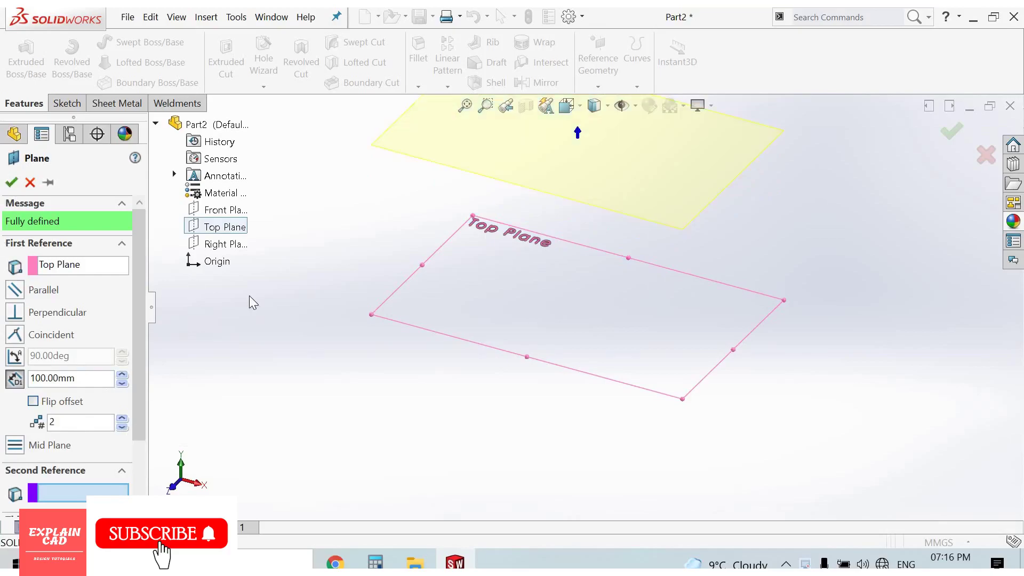
pyautogui.click(12, 182)
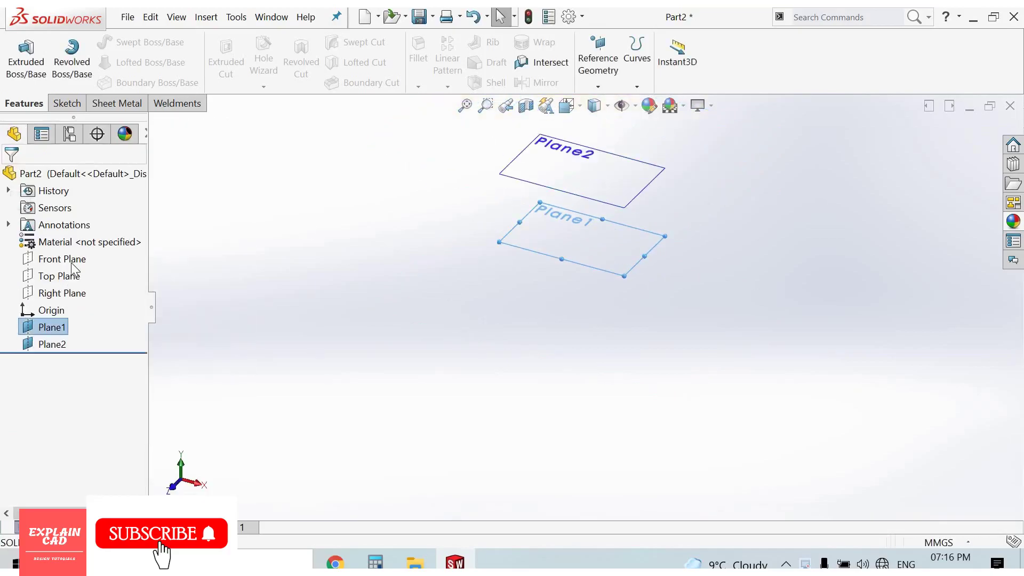
# Sketch a center rectangle on the Top Plane, centered on the origin, and exit the sketch.
pyautogui.click(72, 275)
pyautogui.click(106, 257)
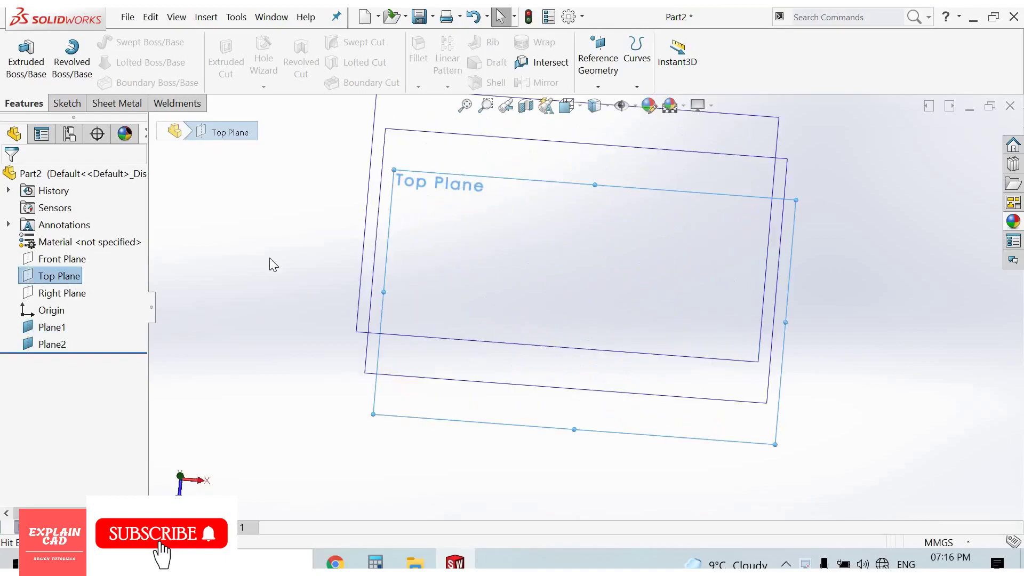
pyautogui.click(96, 62)
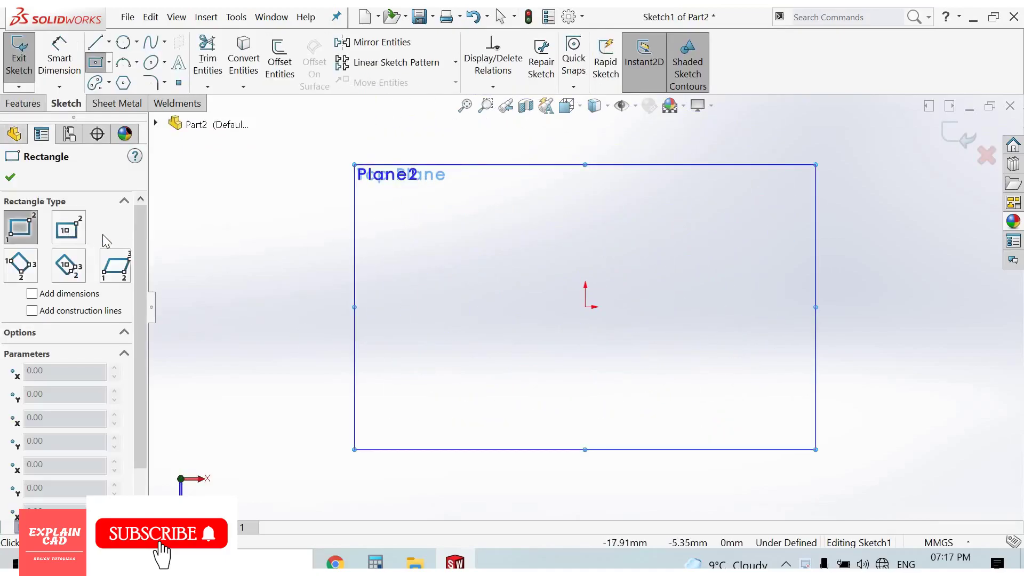
pyautogui.click(68, 227)
pyautogui.click(584, 307)
pyautogui.click(463, 205)
pyautogui.rightClick(270, 264)
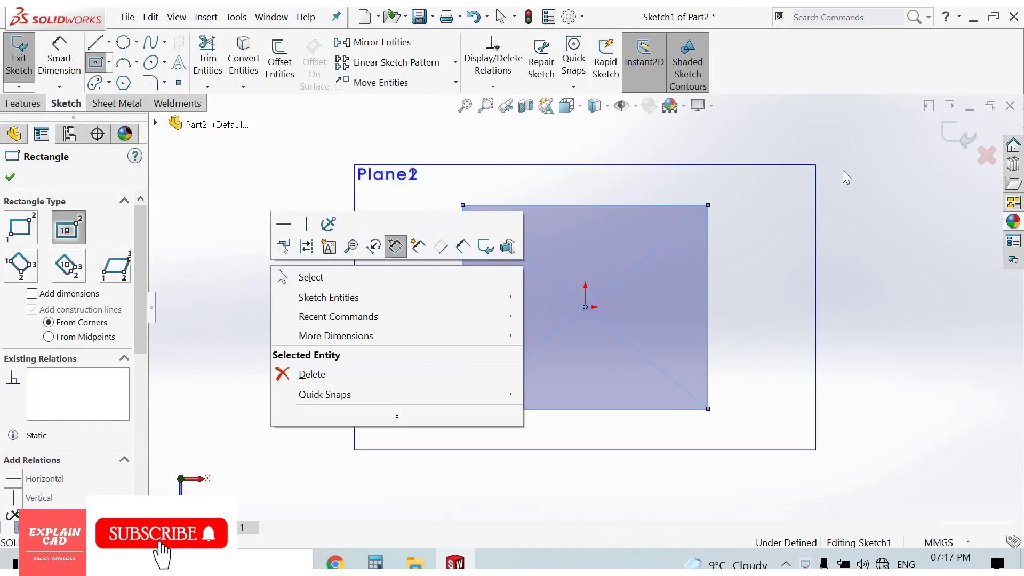
pyautogui.click(944, 137)
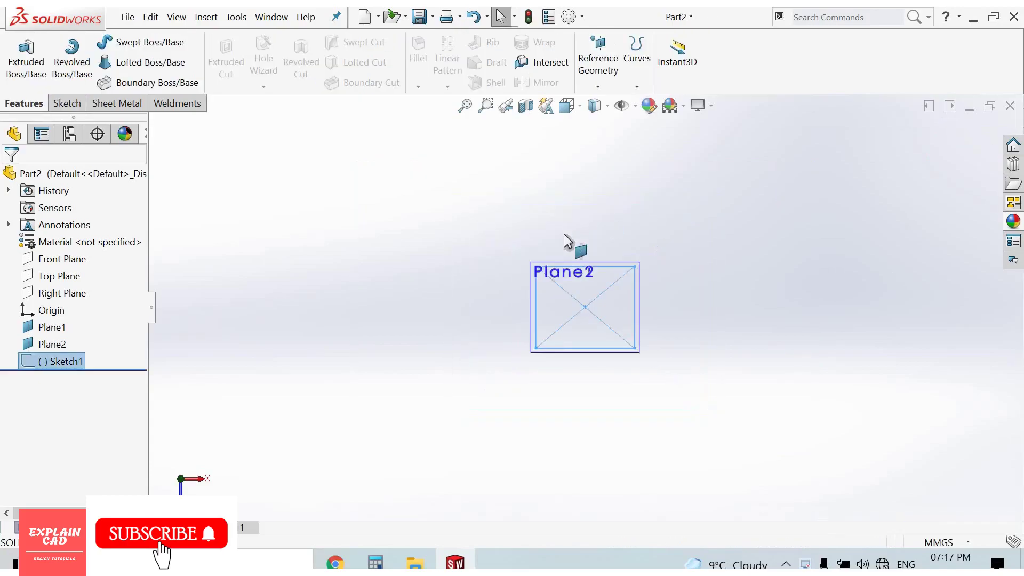
# Sketch a circle centered on the origin on Plane1, smaller than the base rectangle, and exit the sketch.
pyautogui.click(635, 213)
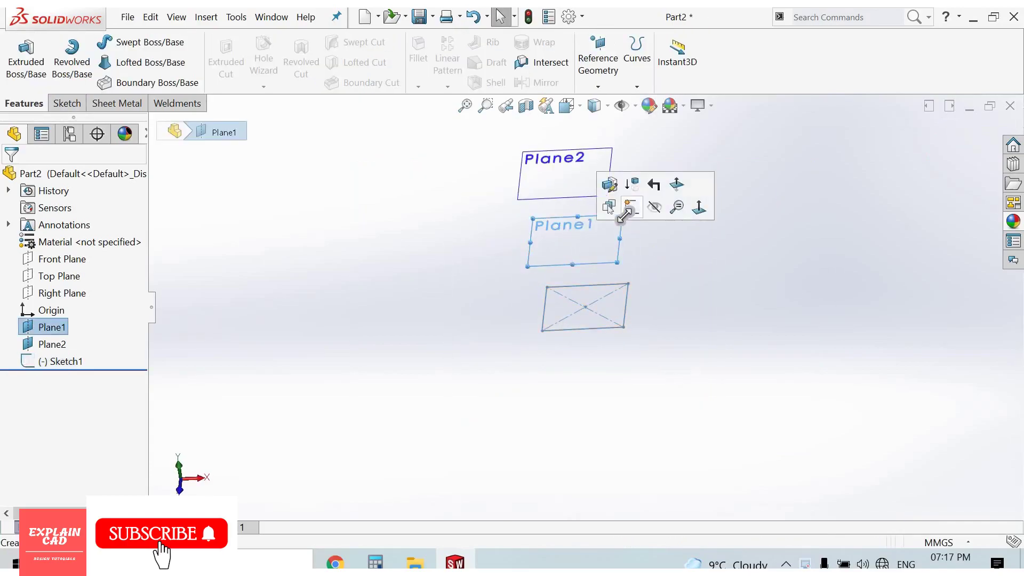
pyautogui.click(629, 208)
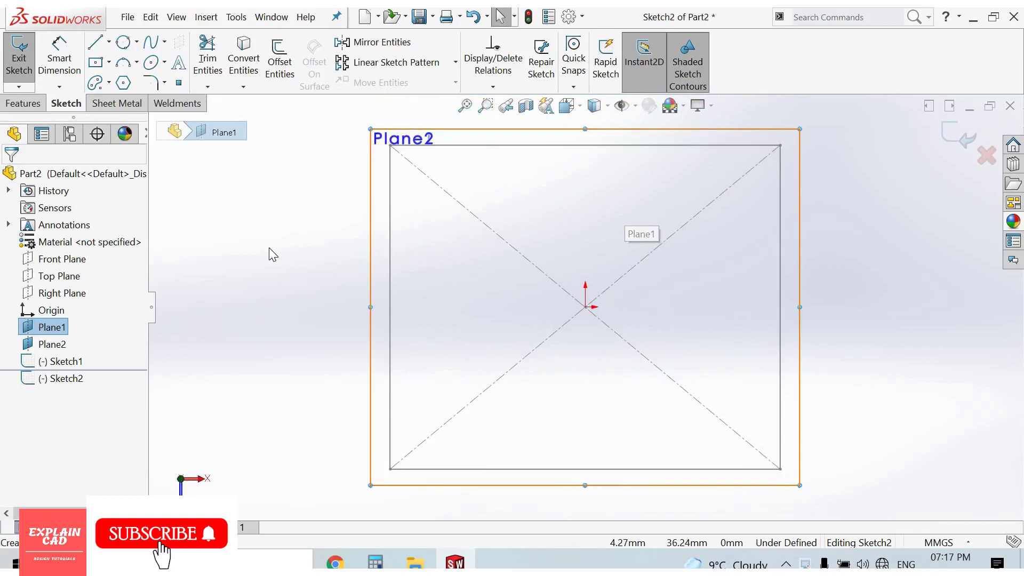
pyautogui.moveTo(287, 248); pyautogui.dragTo(322, 248, button='right')
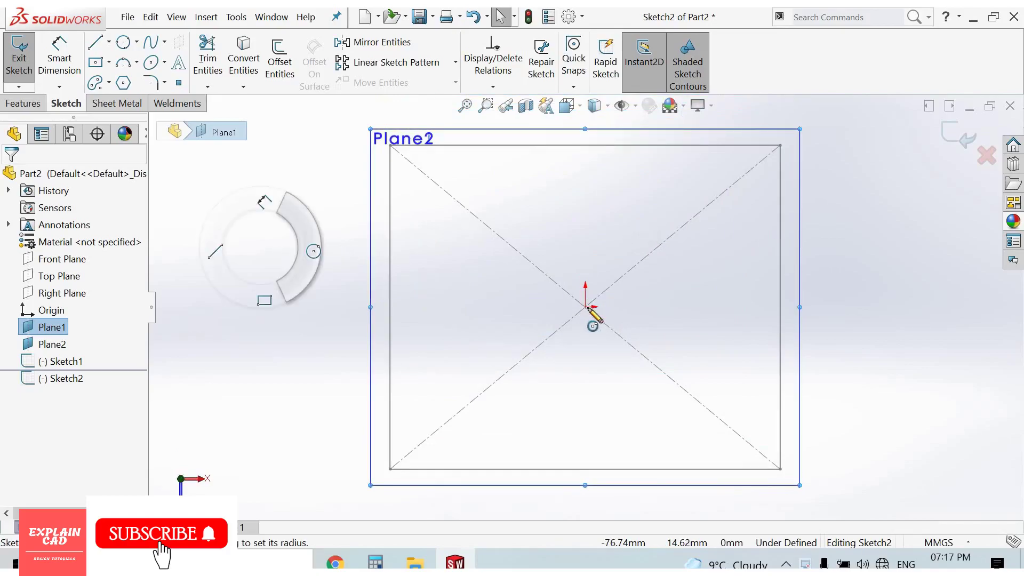
pyautogui.click(512, 379)
pyautogui.rightClick(830, 257)
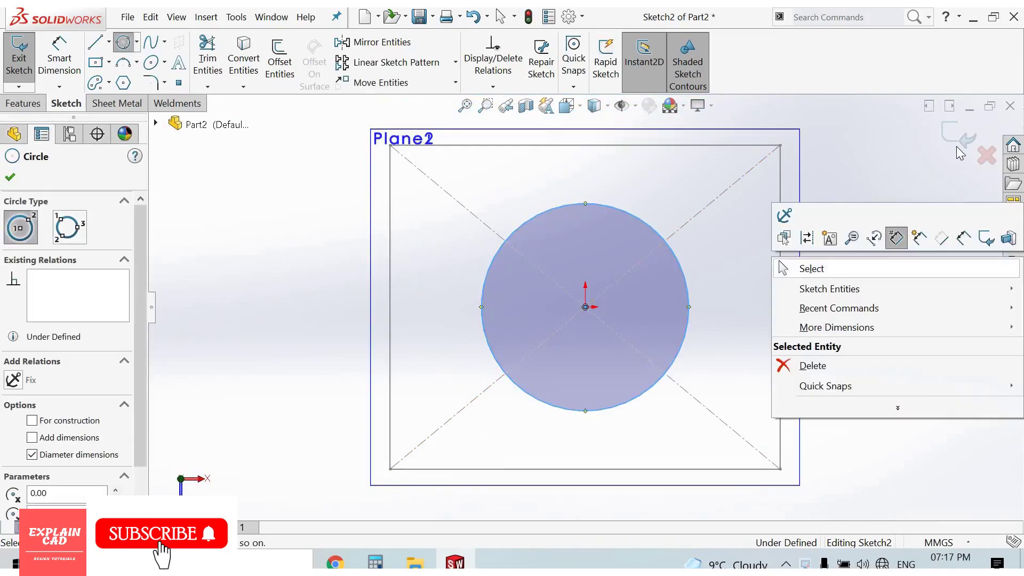
pyautogui.click(955, 146)
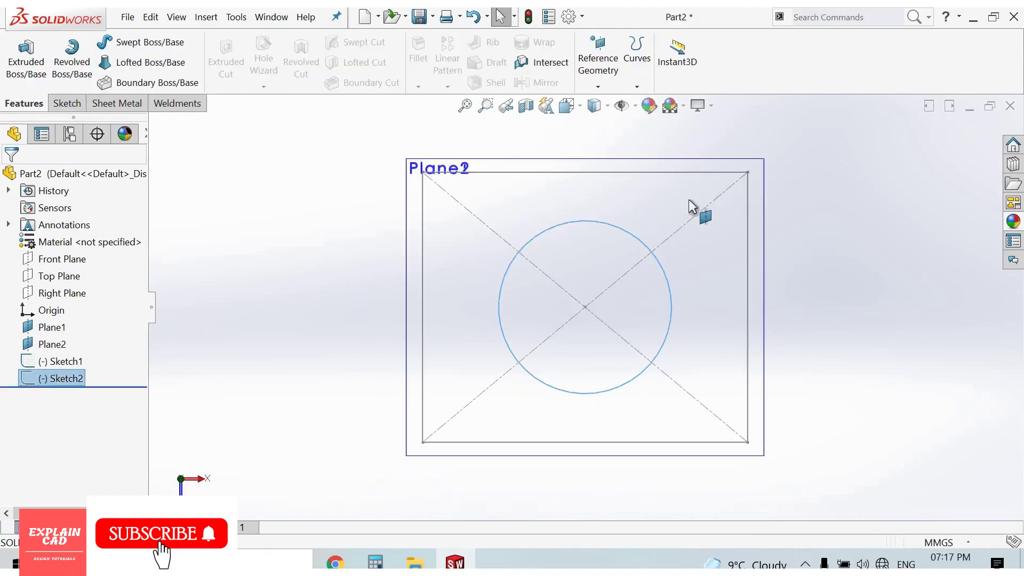
# Sketch a circle on Plane2 centered on the origin, larger than the Plane1 circle but inside the rectangle, and exit the sketch.
pyautogui.click(657, 167)
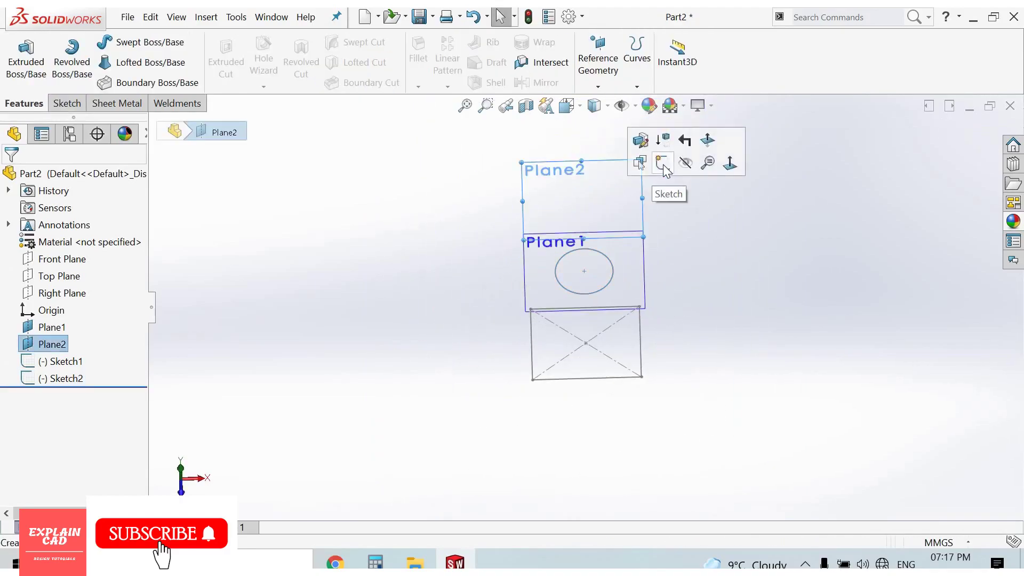
pyautogui.click(663, 164)
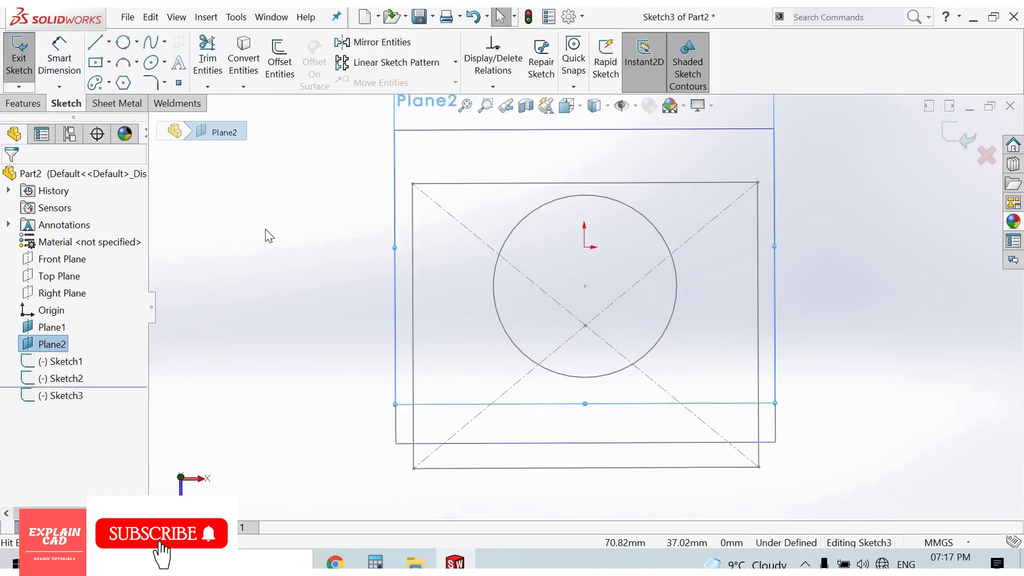
pyautogui.moveTo(253, 239); pyautogui.dragTo(323, 243, button='right')
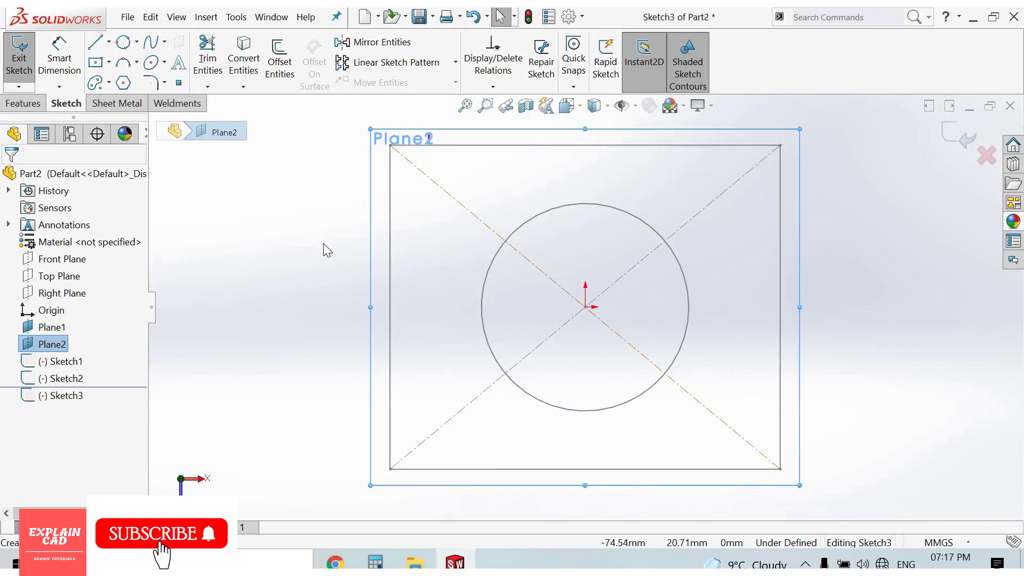
pyautogui.click(586, 307)
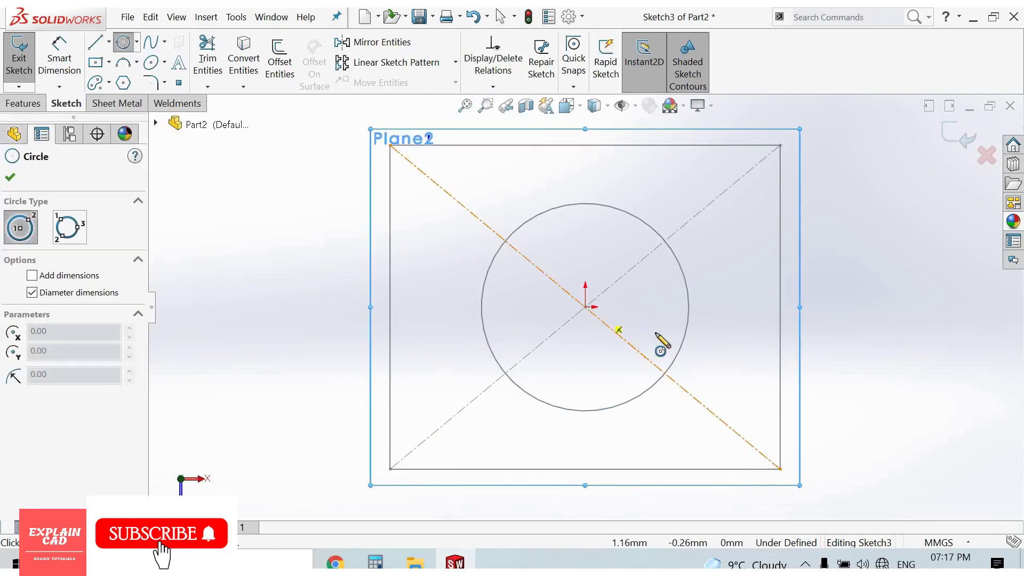
pyautogui.click(737, 355)
pyautogui.rightClick(882, 283)
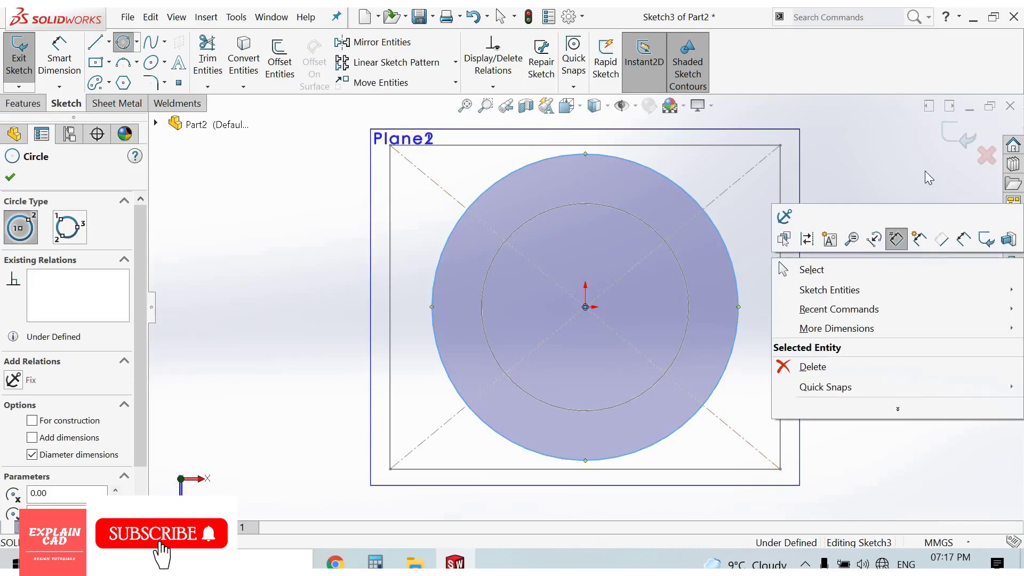
pyautogui.click(955, 136)
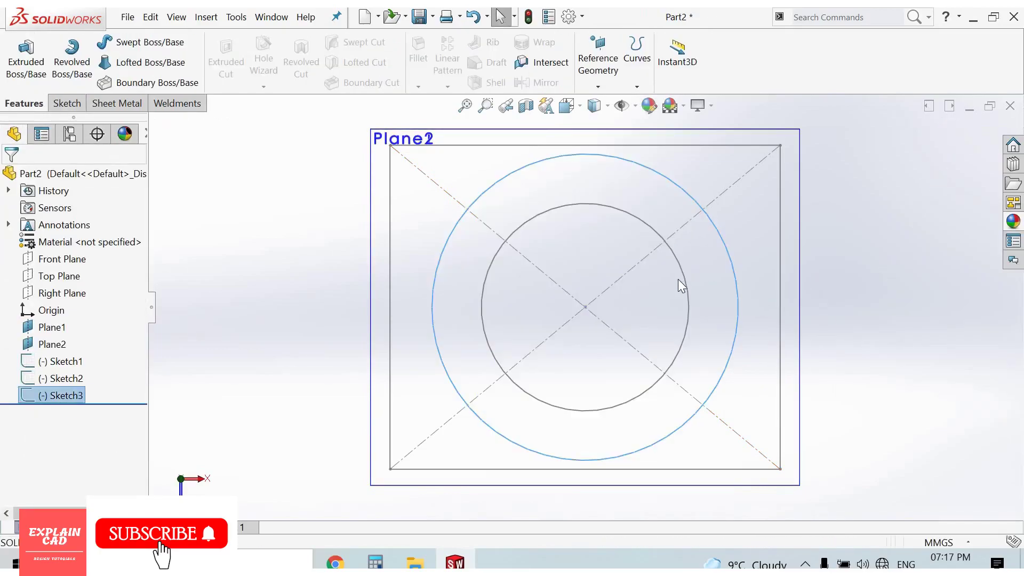
# Hide Plane1 and Plane2 so only the three profile sketches remain displayed.
pyautogui.click(662, 239)
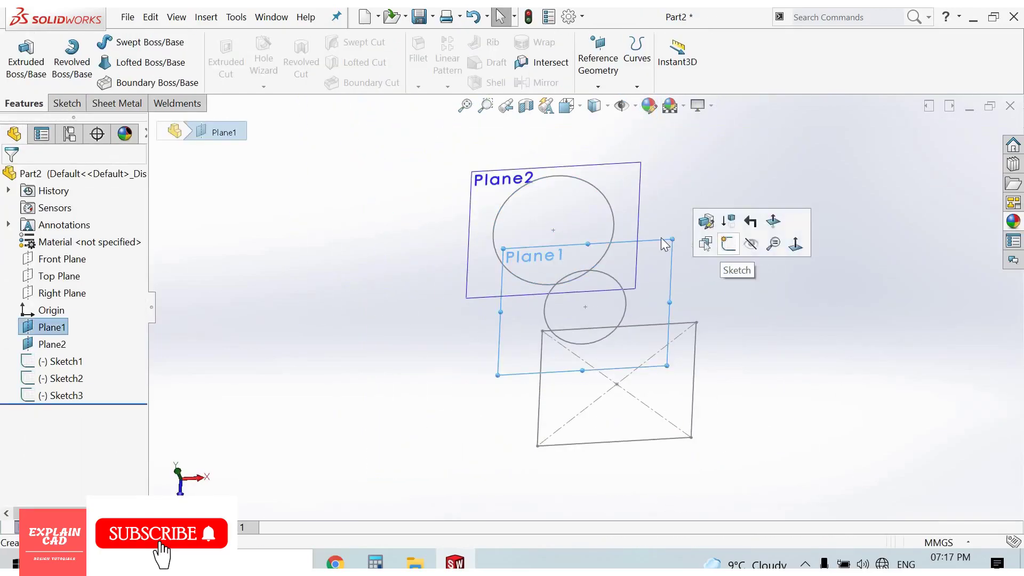
pyautogui.click(749, 244)
pyautogui.click(638, 194)
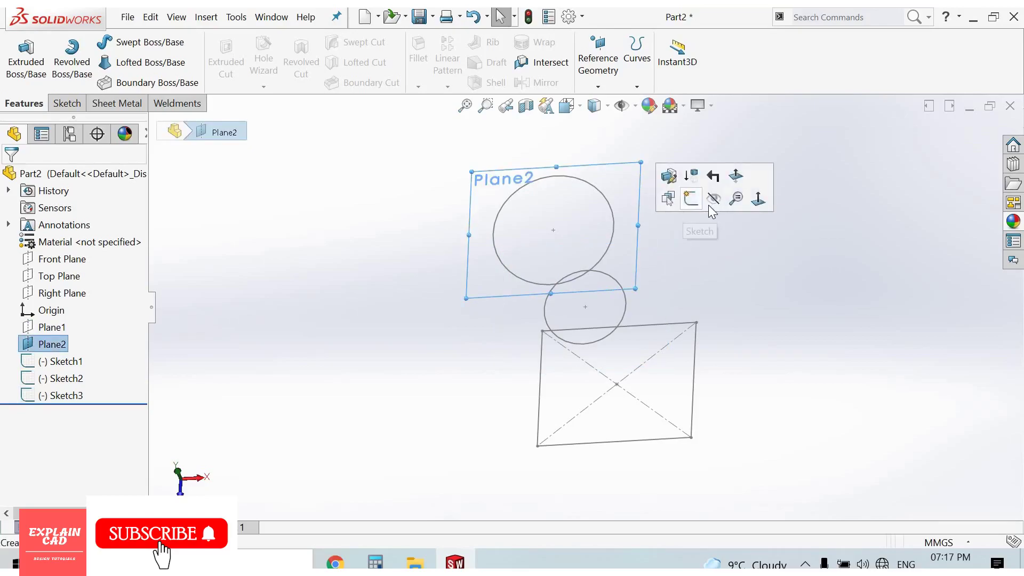
pyautogui.click(712, 201)
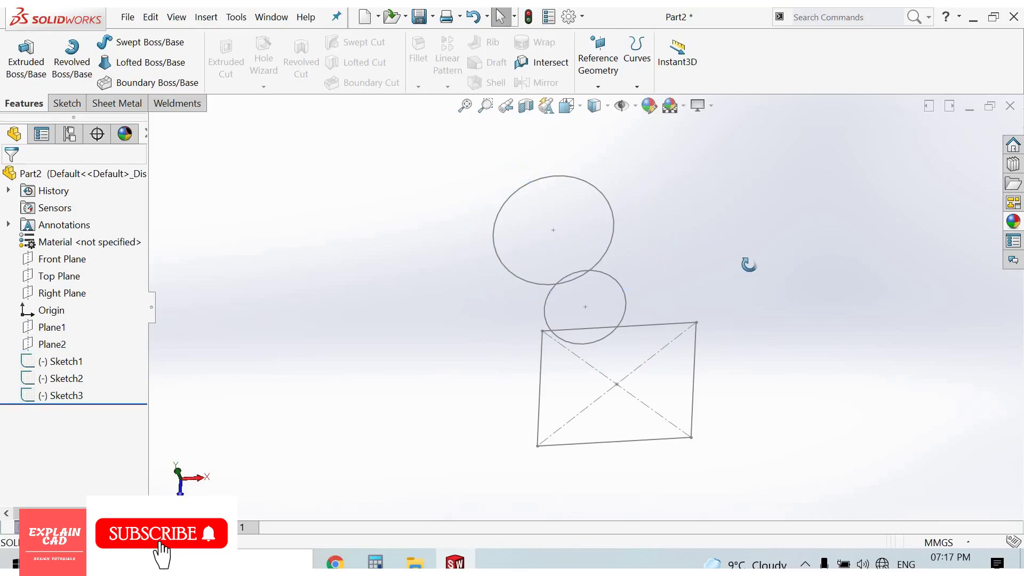
# Set up a Boundary Boss/Base through the upper circle, middle circle and base rectangle in Direction 1, and shift the upper circle's connector point.
pyautogui.click(137, 85)
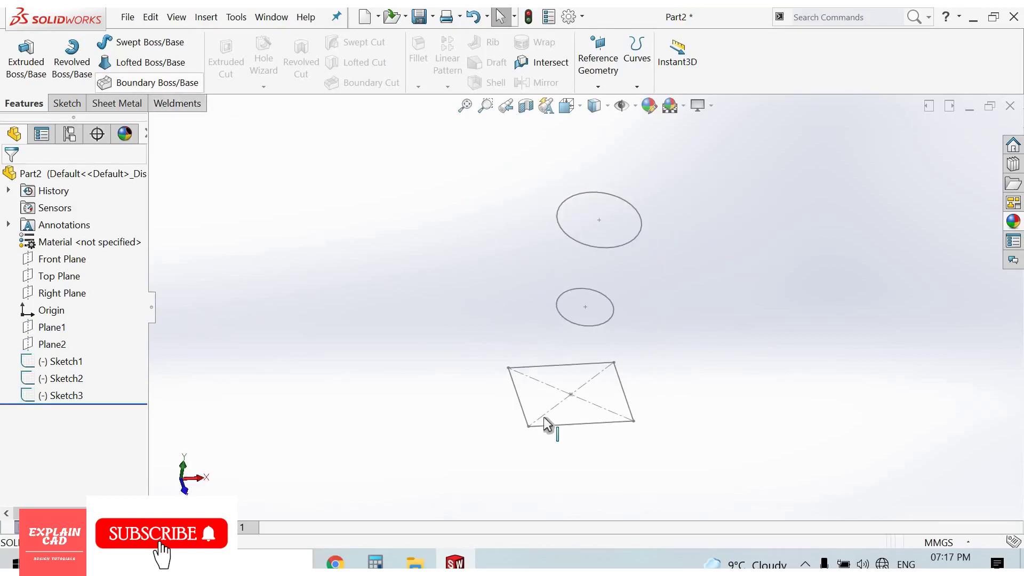
pyautogui.click(595, 247)
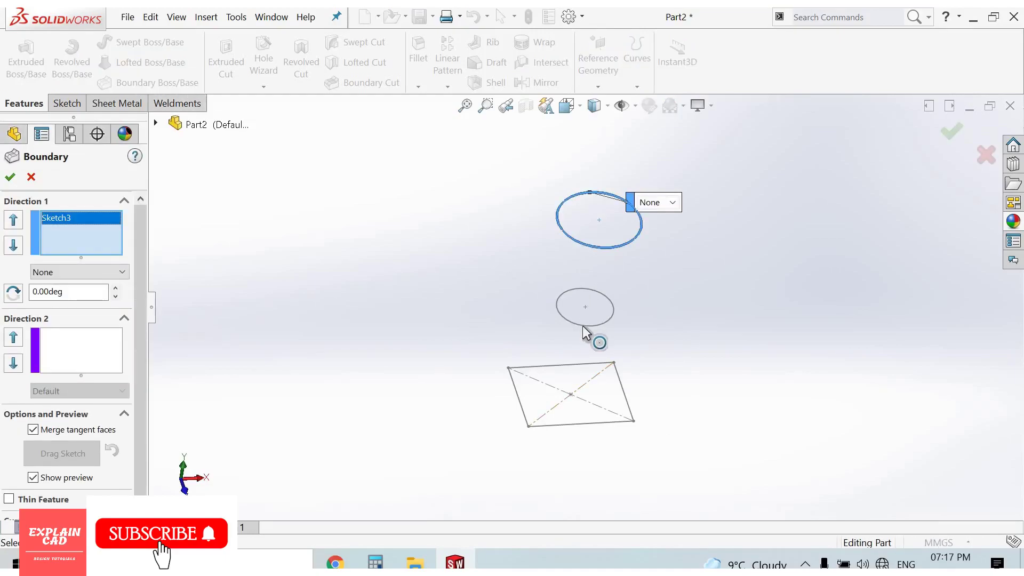
pyautogui.click(569, 425)
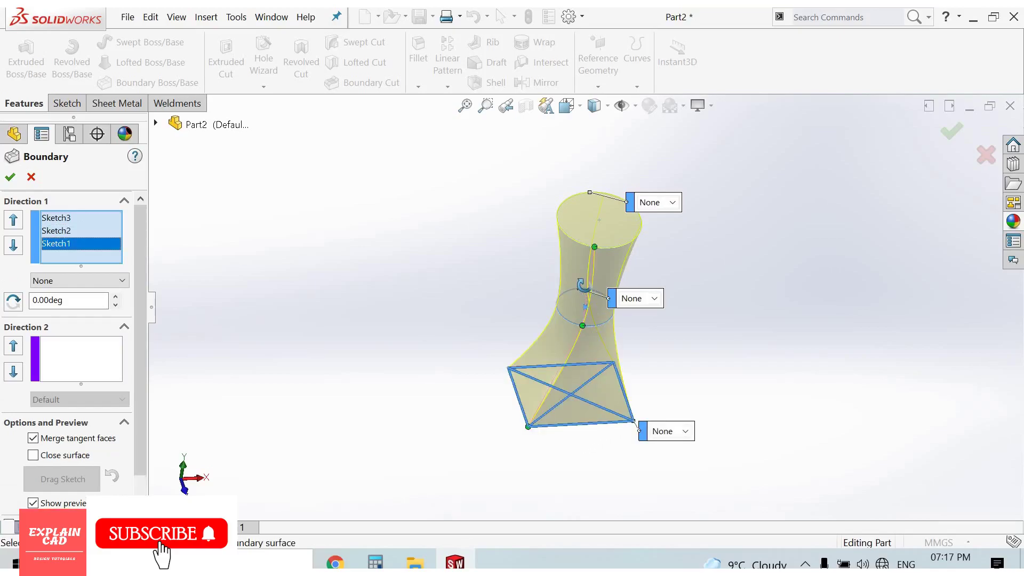
pyautogui.moveTo(583, 285); pyautogui.dragTo(573, 319, button='middle')
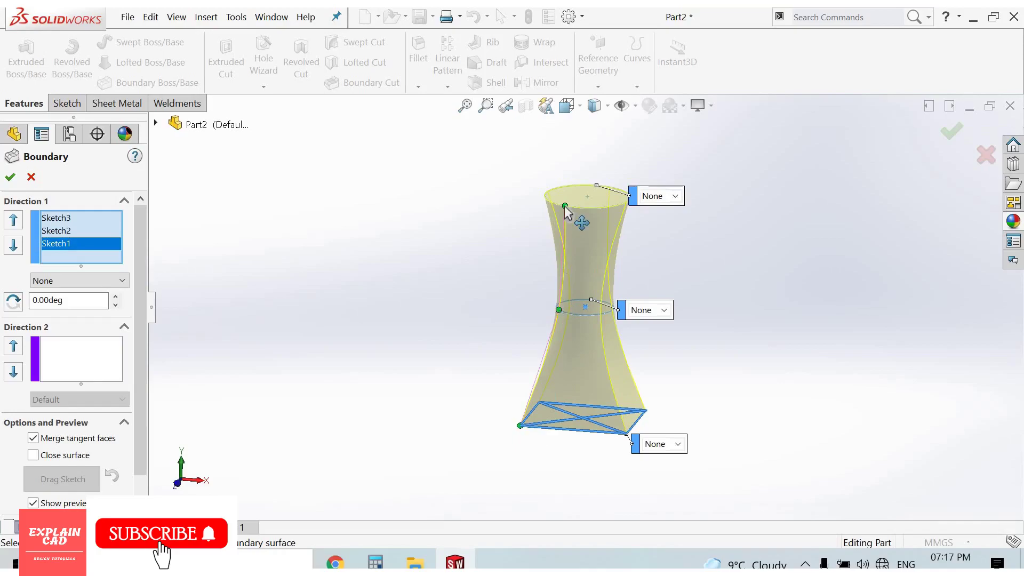
pyautogui.moveTo(556, 205); pyautogui.dragTo(548, 199)
pyautogui.moveTo(734, 312); pyautogui.dragTo(743, 326, button='middle')
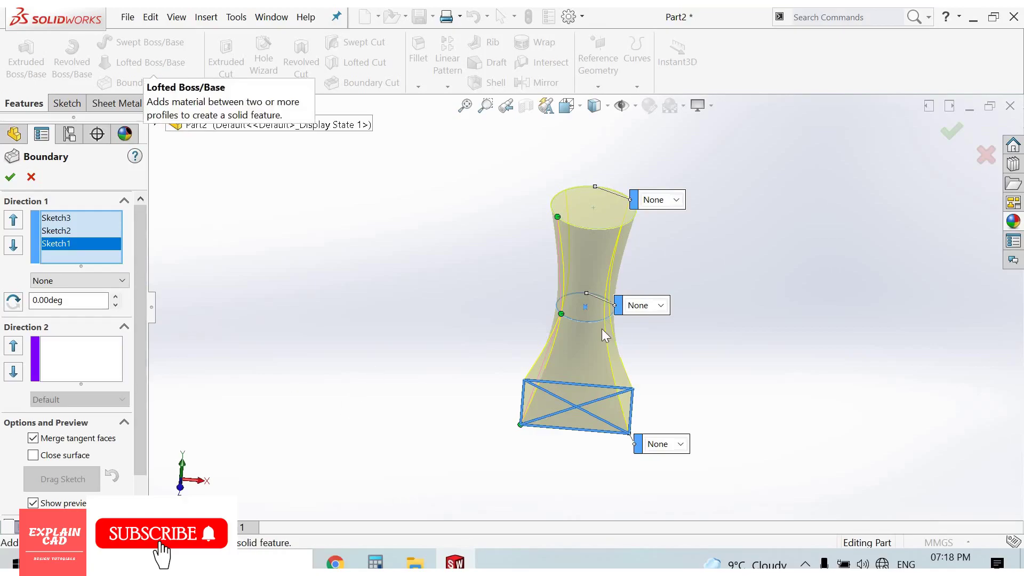
# Set the tangency of all three boundary profiles to Normal To Profile and create the boundary boss.
pyautogui.click(661, 199)
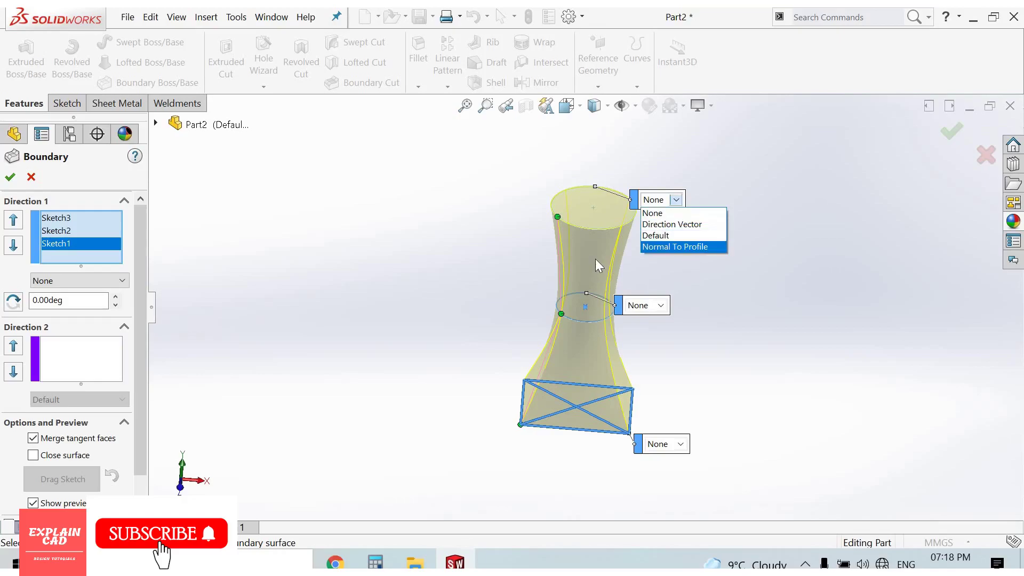
pyautogui.click(682, 245)
pyautogui.scroll(-5, 691, 373)
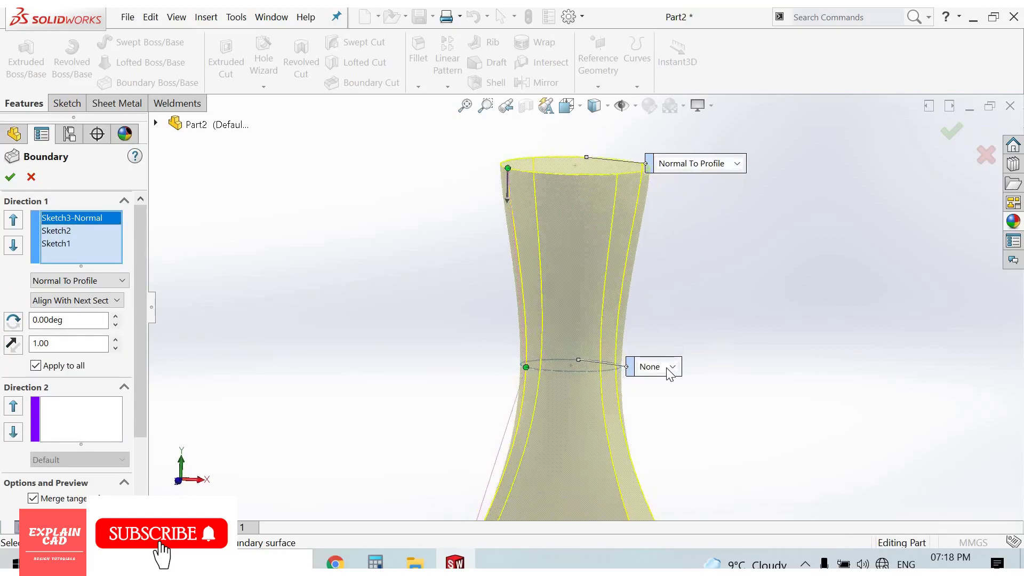
pyautogui.click(670, 366)
pyautogui.click(673, 398)
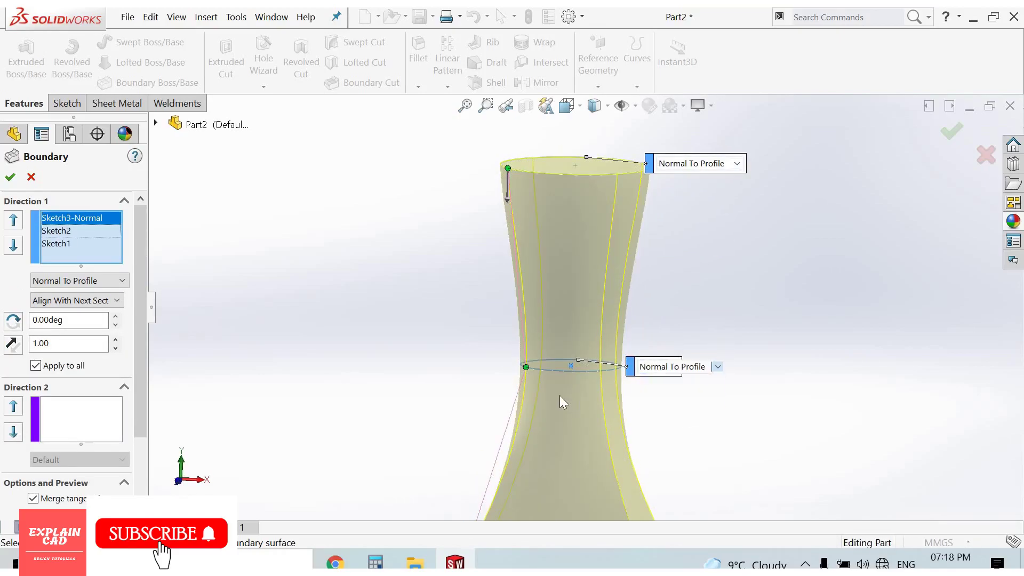
pyautogui.scroll(3, 648, 458)
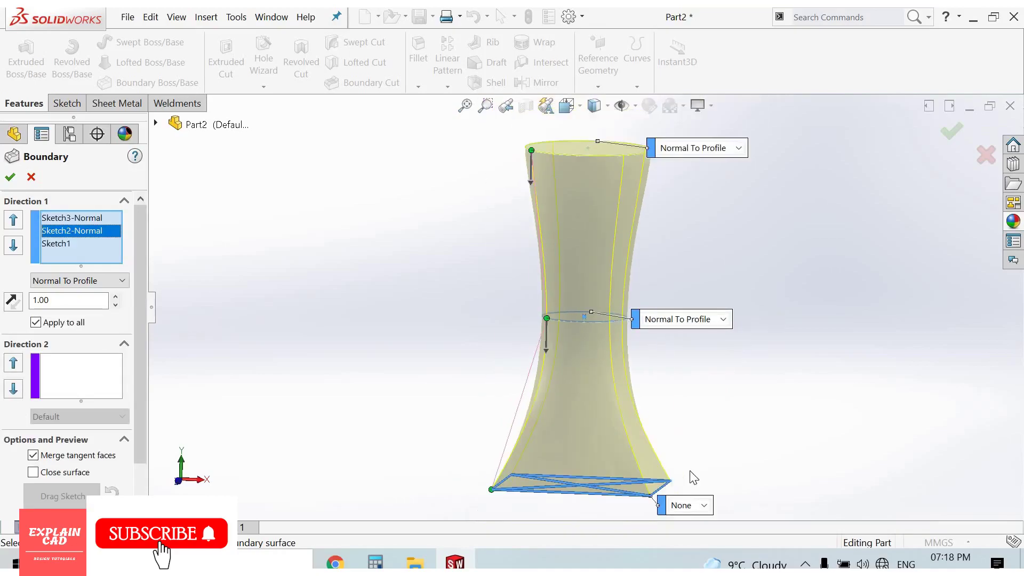
pyautogui.click(697, 523)
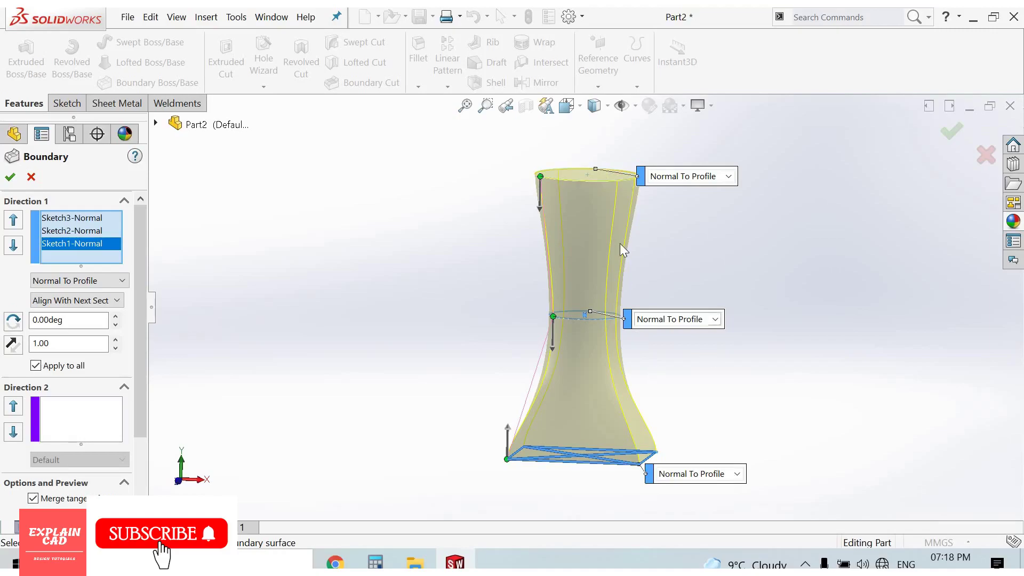
pyautogui.click(715, 319)
pyautogui.press('Escape')
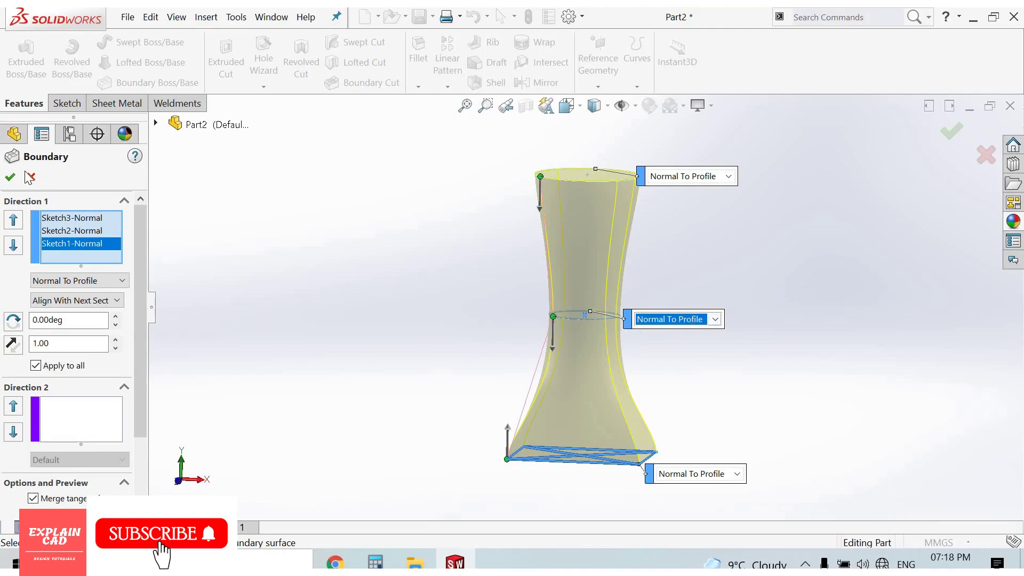
pyautogui.click(9, 177)
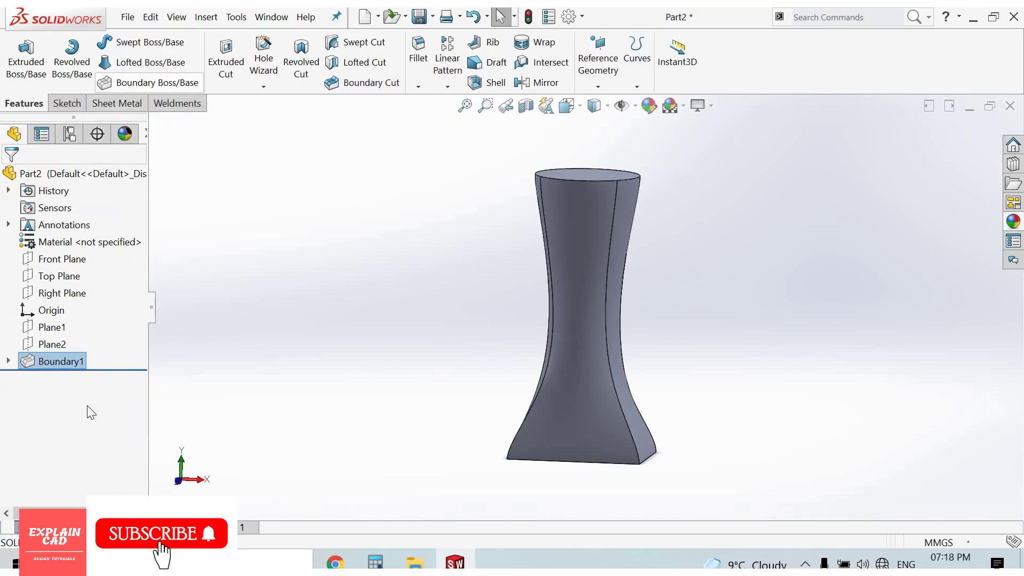
pyautogui.click(145, 62)
pyautogui.click(108, 305)
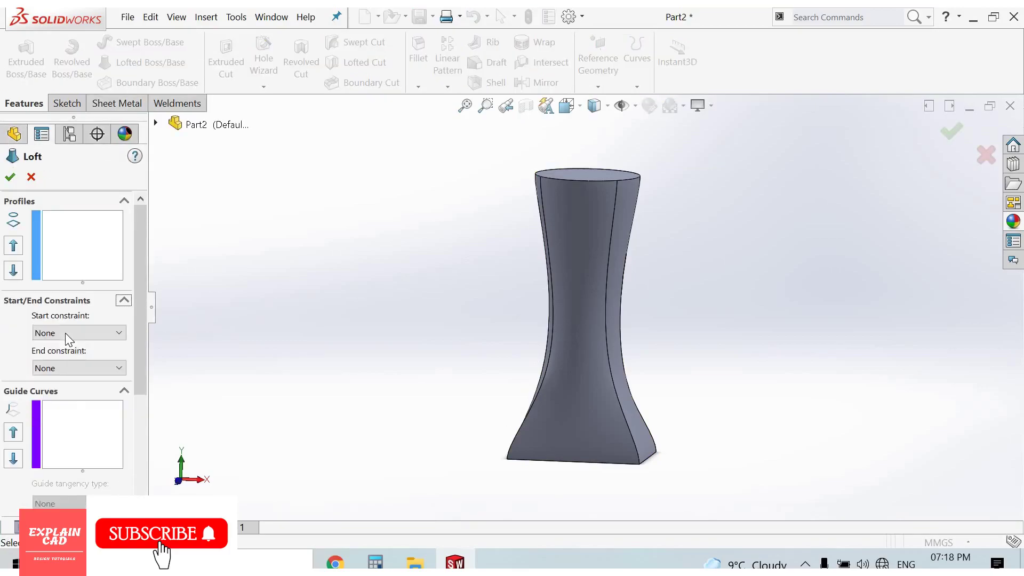
pyautogui.click(65, 333)
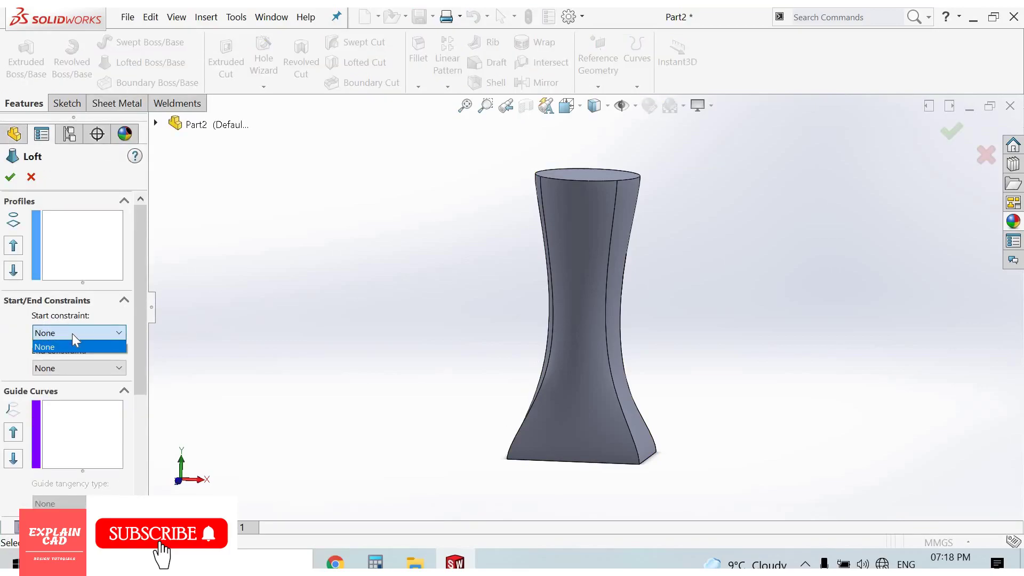
pyautogui.click(563, 193)
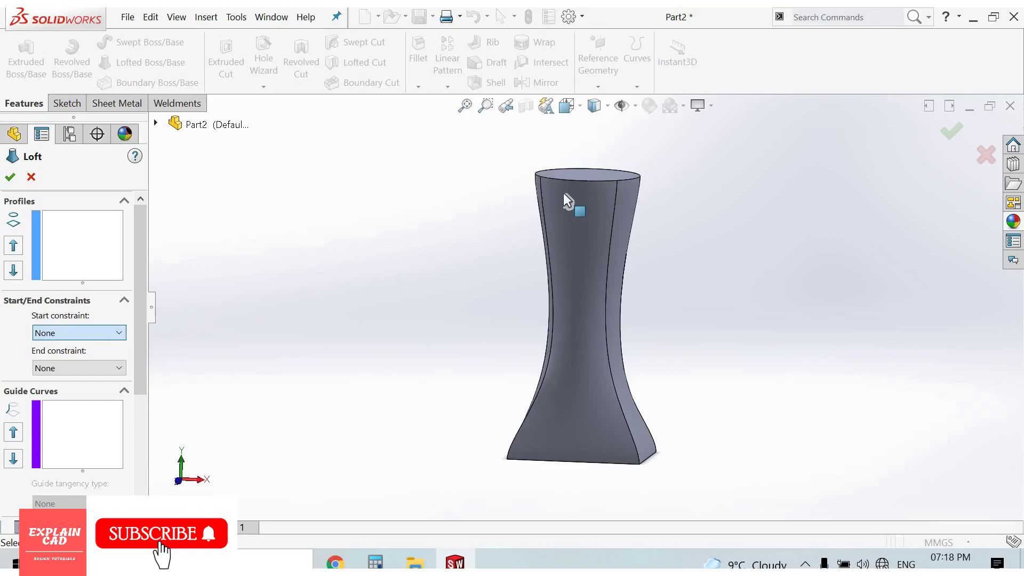
pyautogui.click(35, 174)
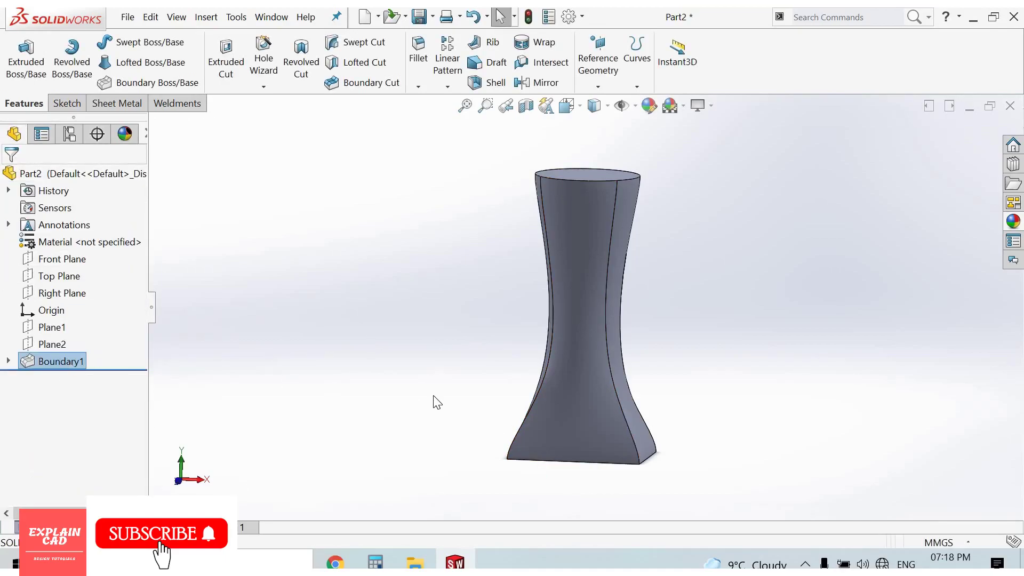
# Delete the boundary boss feature while keeping its planes and profile sketches.
pyautogui.press('F2')
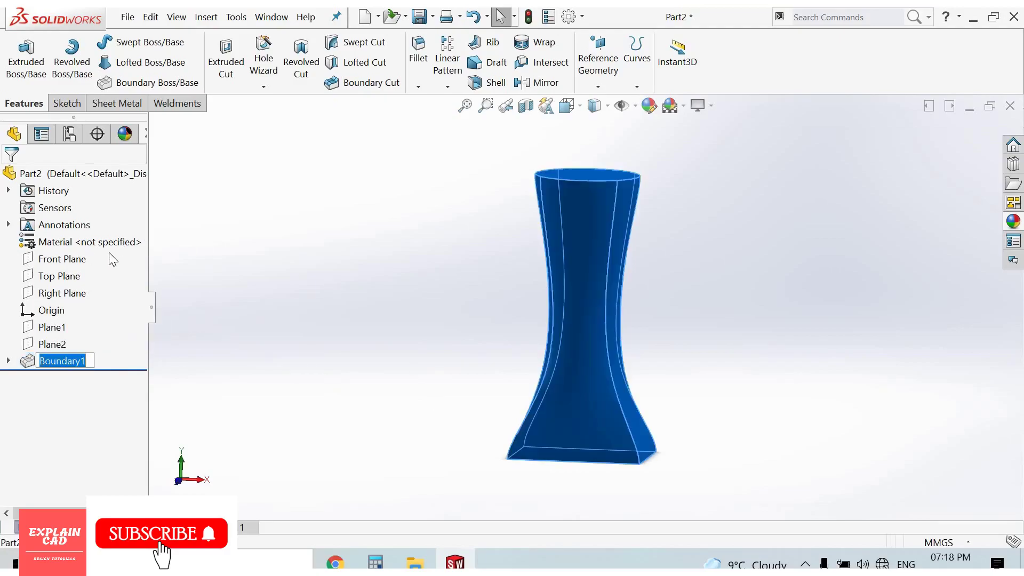
pyautogui.press('Return')
pyautogui.click(59, 361)
pyautogui.click(126, 344)
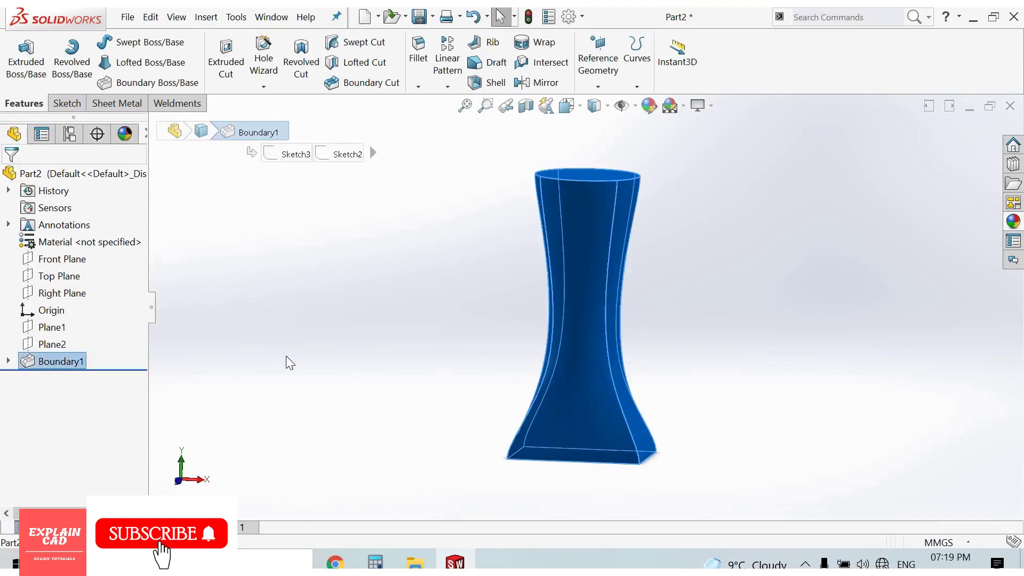
pyautogui.press('Delete')
pyautogui.press('Return')
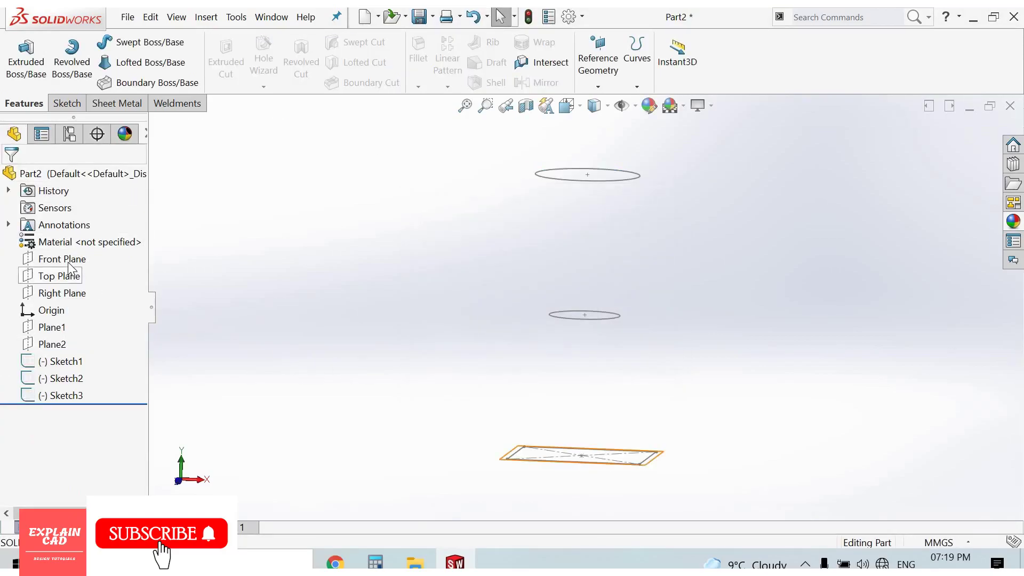
# Sketch a spline on the Front Plane from the upper circle's left edge, through a point bulging about 50 mm outward and the middle circle's edge, to the rectangle.
pyautogui.click(70, 259)
pyautogui.click(80, 245)
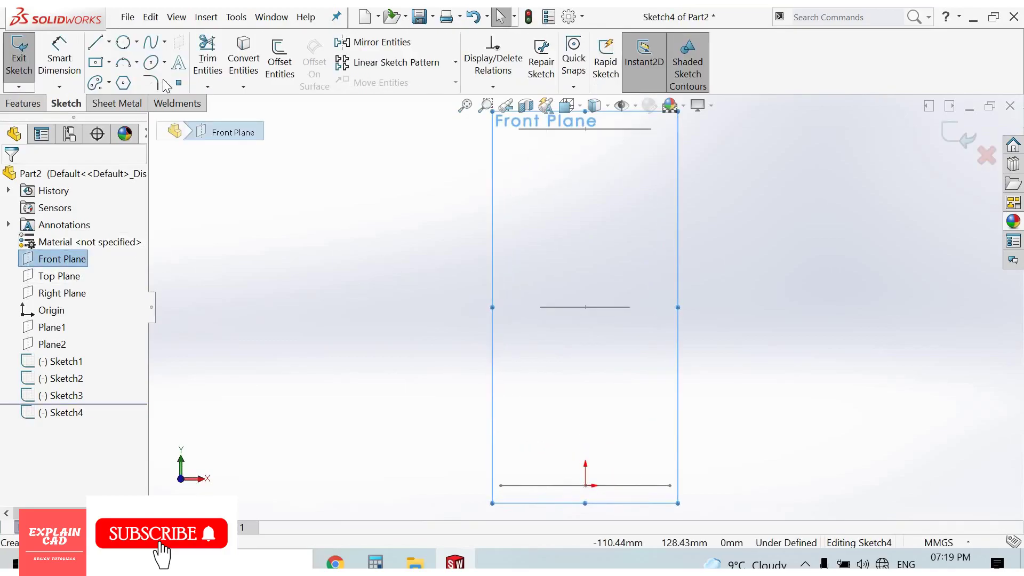
pyautogui.click(151, 44)
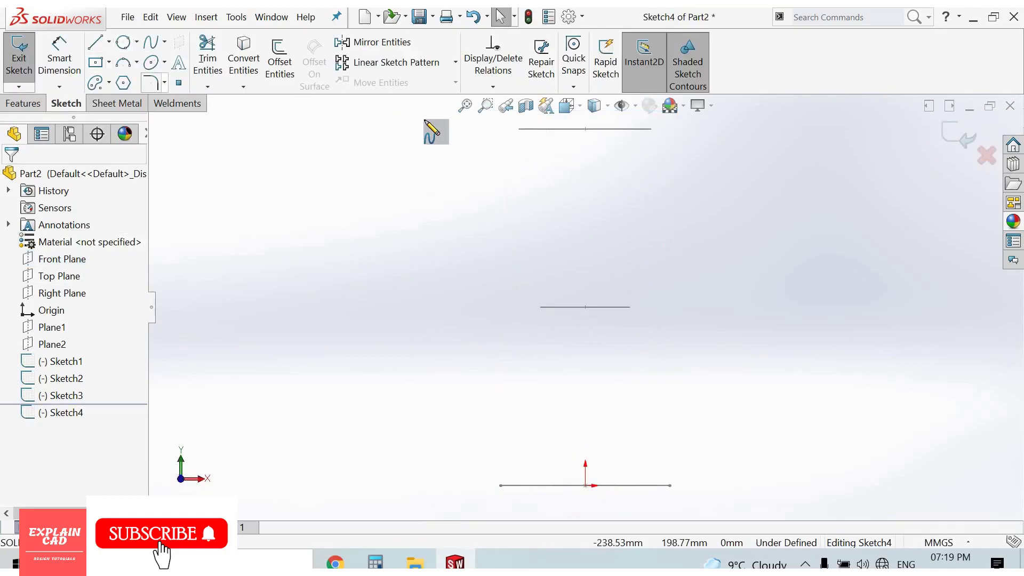
pyautogui.click(520, 130)
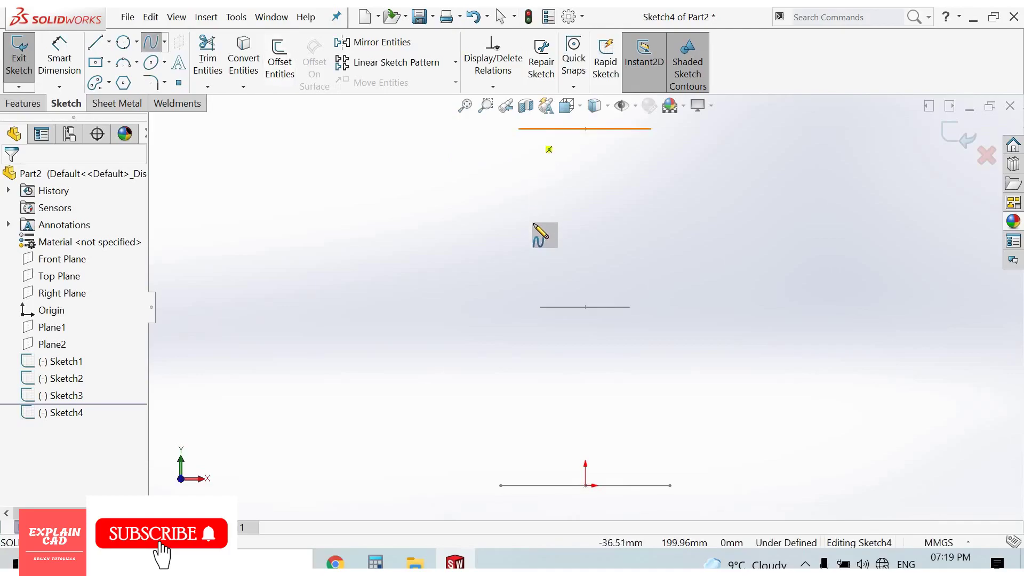
pyautogui.click(497, 209)
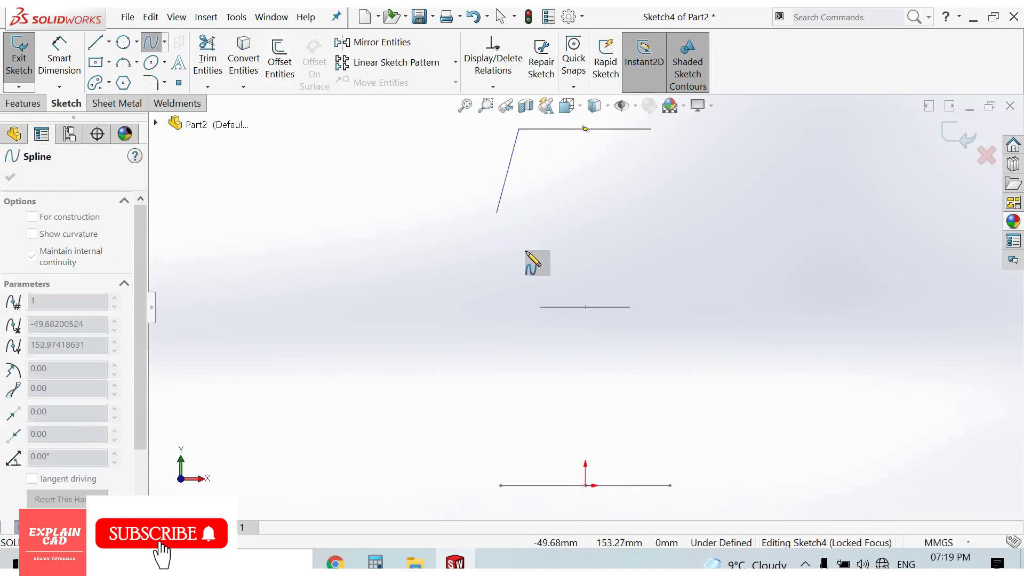
pyautogui.click(541, 307)
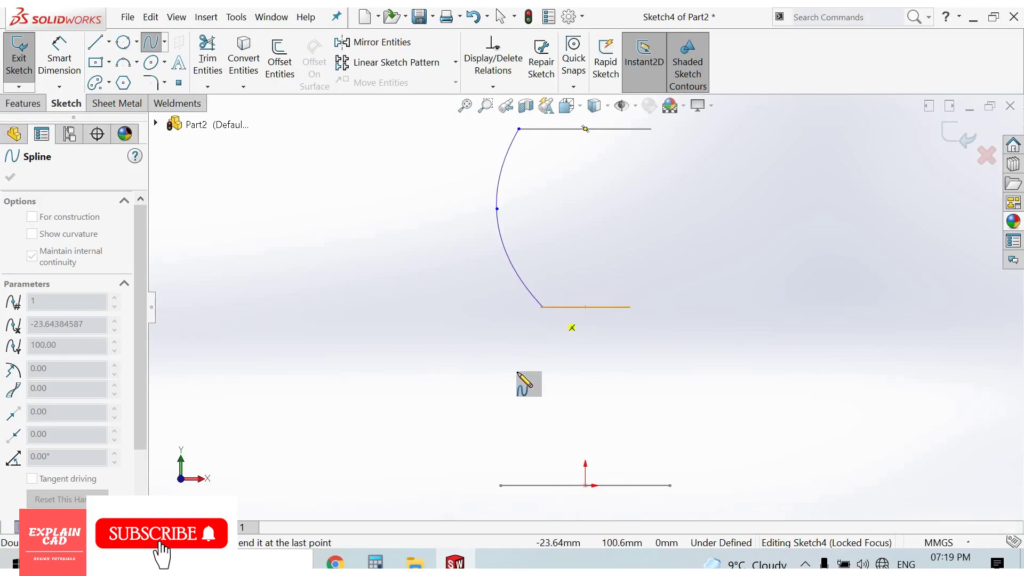
pyautogui.click(501, 485)
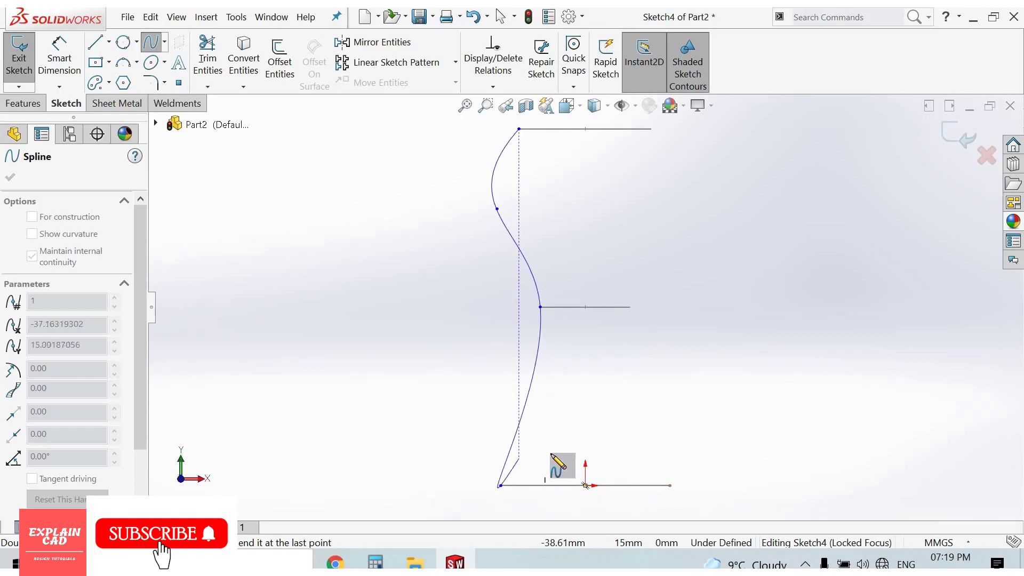
pyautogui.rightClick(531, 437)
pyautogui.click(555, 453)
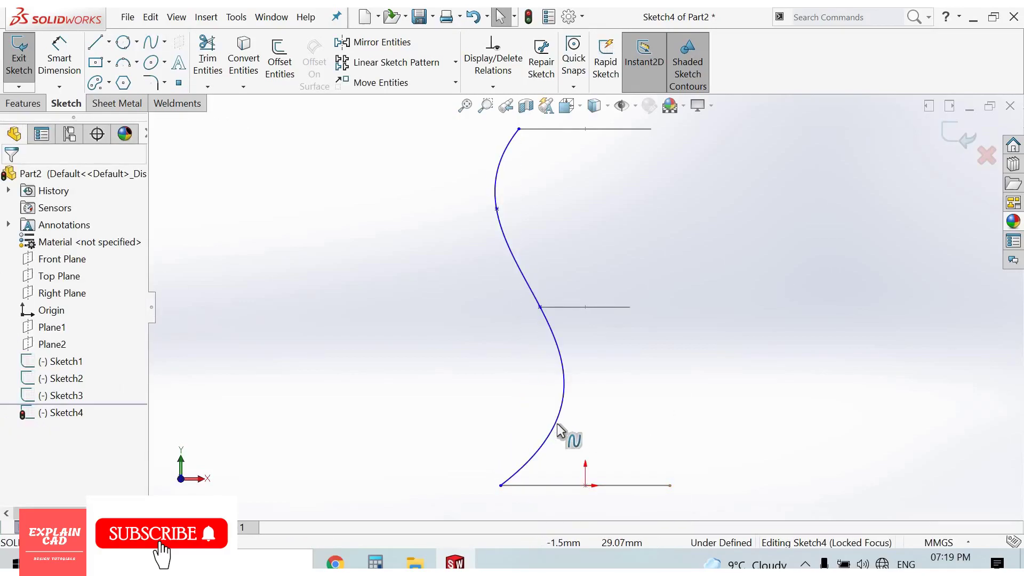
# Reshape the spline with its tangent handles at the base end and the middle circle point, and exit the sketch.
pyautogui.click(556, 465)
pyautogui.moveTo(555, 465); pyautogui.dragTo(558, 465)
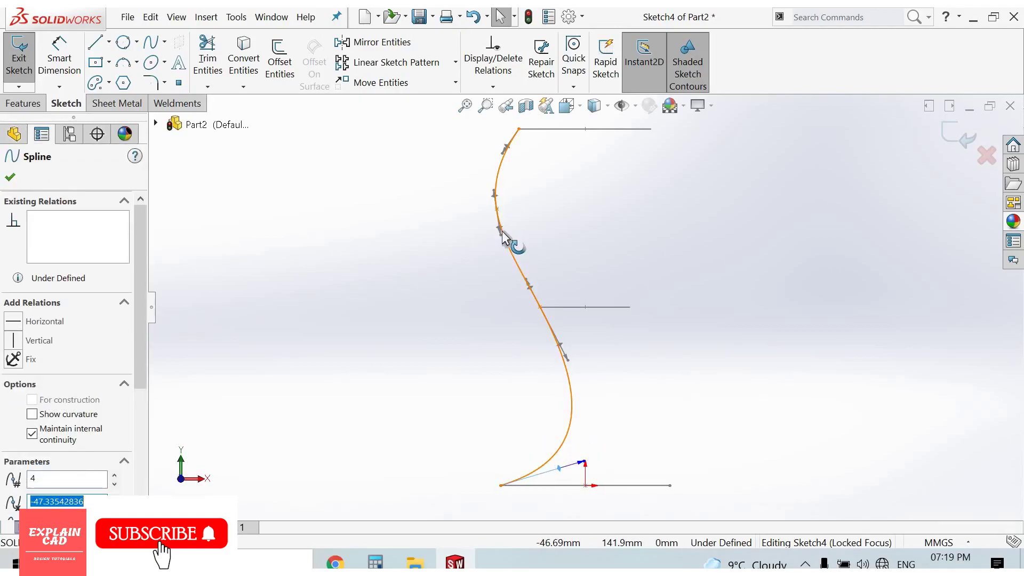
pyautogui.moveTo(519, 232); pyautogui.dragTo(518, 360)
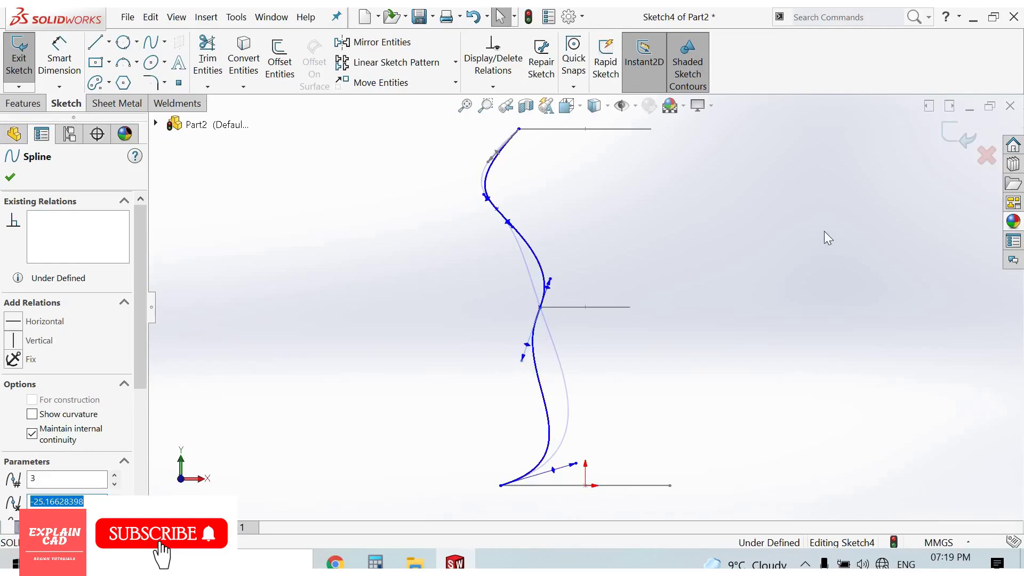
pyautogui.click(958, 136)
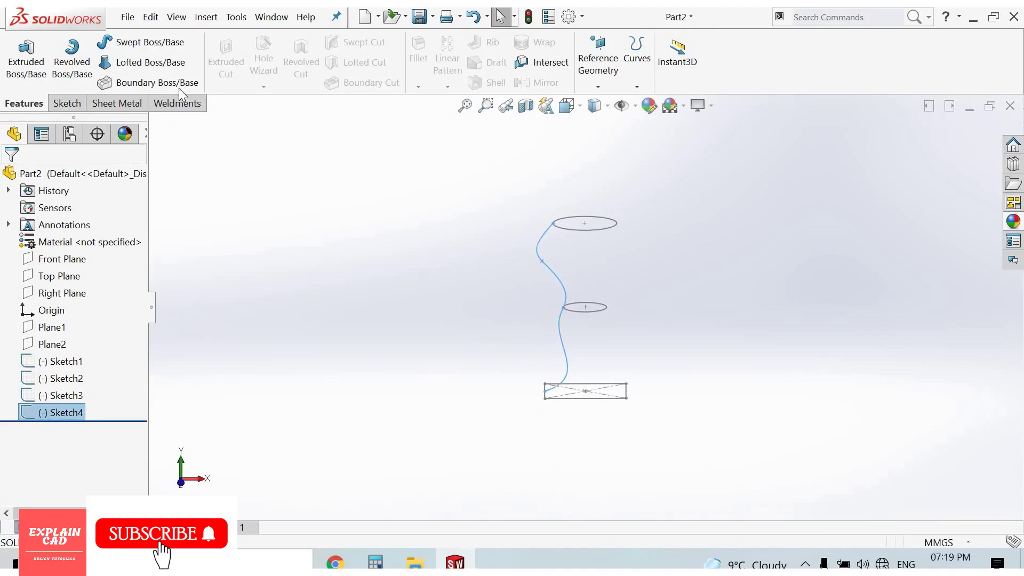
# Set up a Boundary Boss/Base with the upper circle, middle circle and base rectangle in Direction 1 and the spline in Direction 2.
pyautogui.click(585, 306)
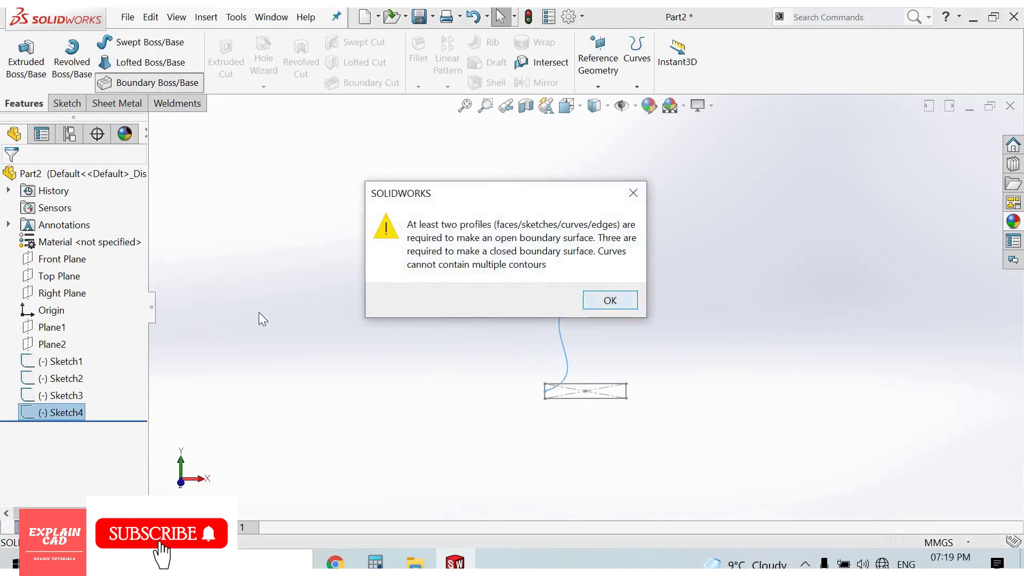
pyautogui.click(594, 229)
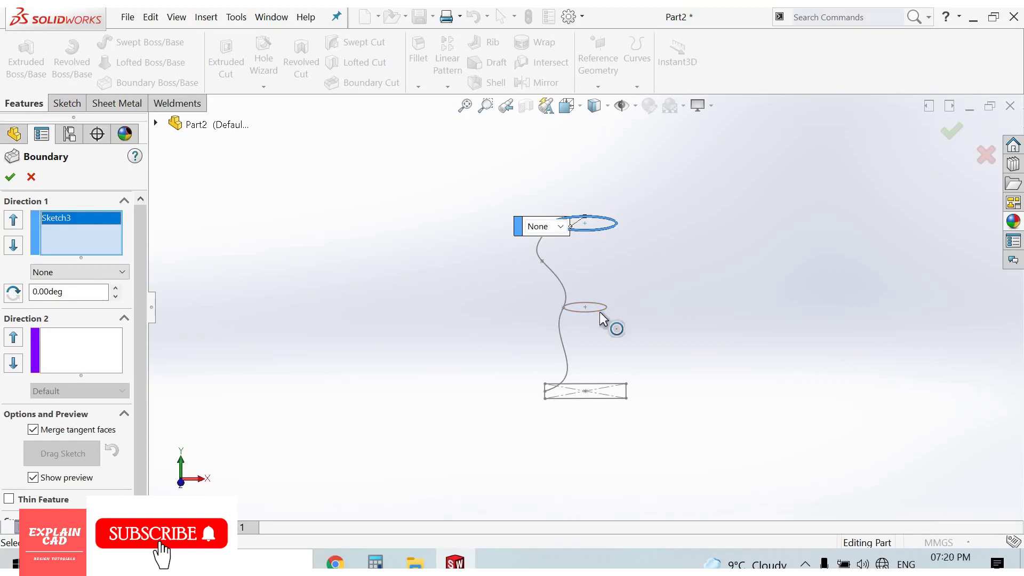
pyautogui.click(599, 311)
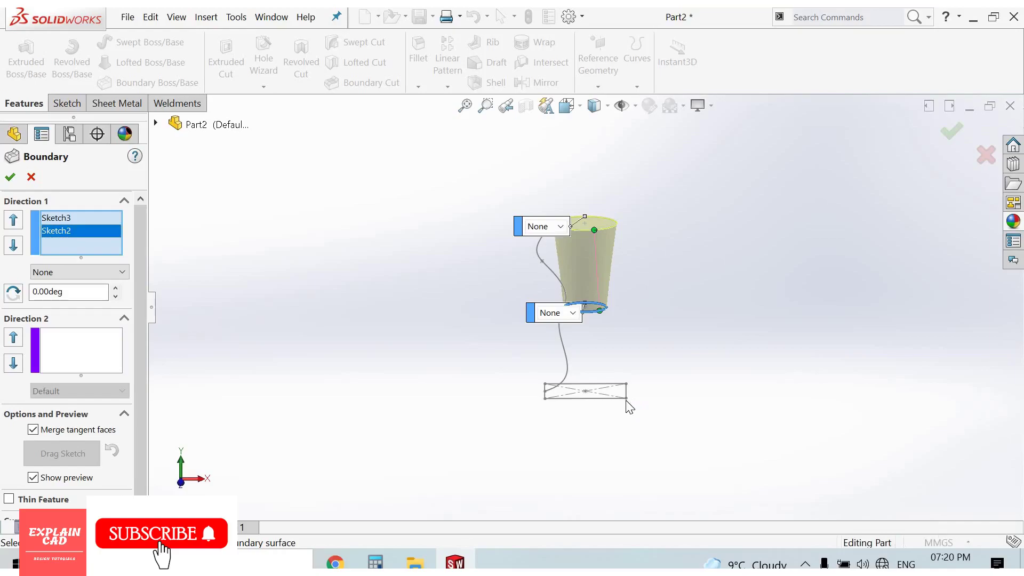
pyautogui.click(625, 398)
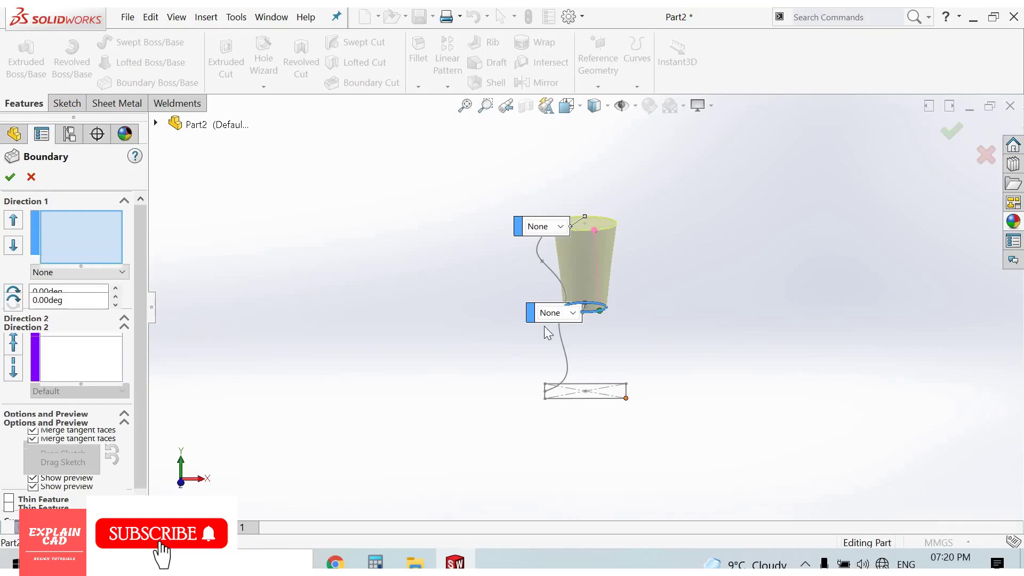
pyautogui.press('Tab')
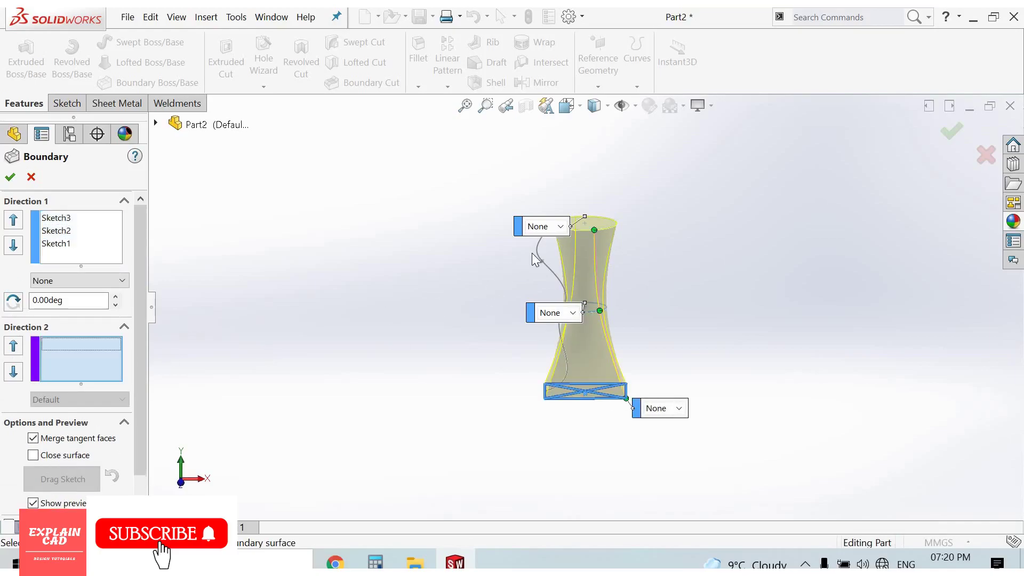
pyautogui.click(538, 255)
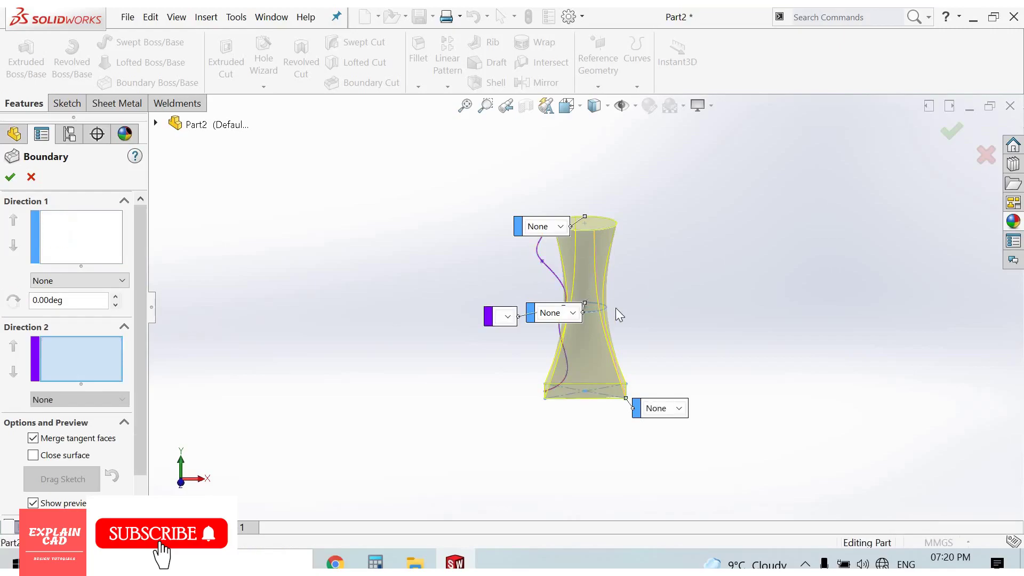
pyautogui.moveTo(600, 280); pyautogui.dragTo(549, 328, button='middle')
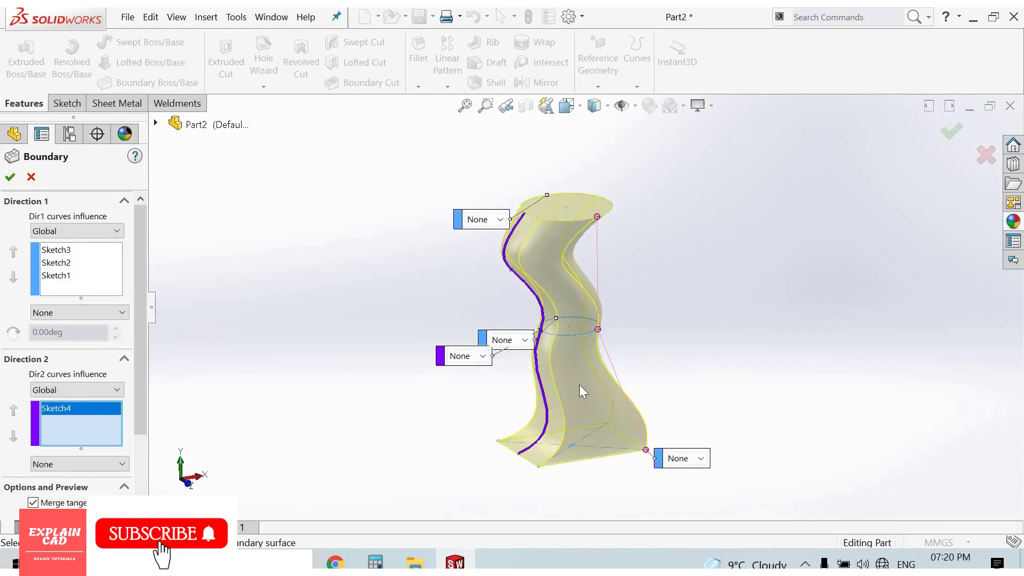
# Try to set the upper circle profile's tangency to Normal To Profile.
pyautogui.click(499, 220)
pyautogui.click(503, 267)
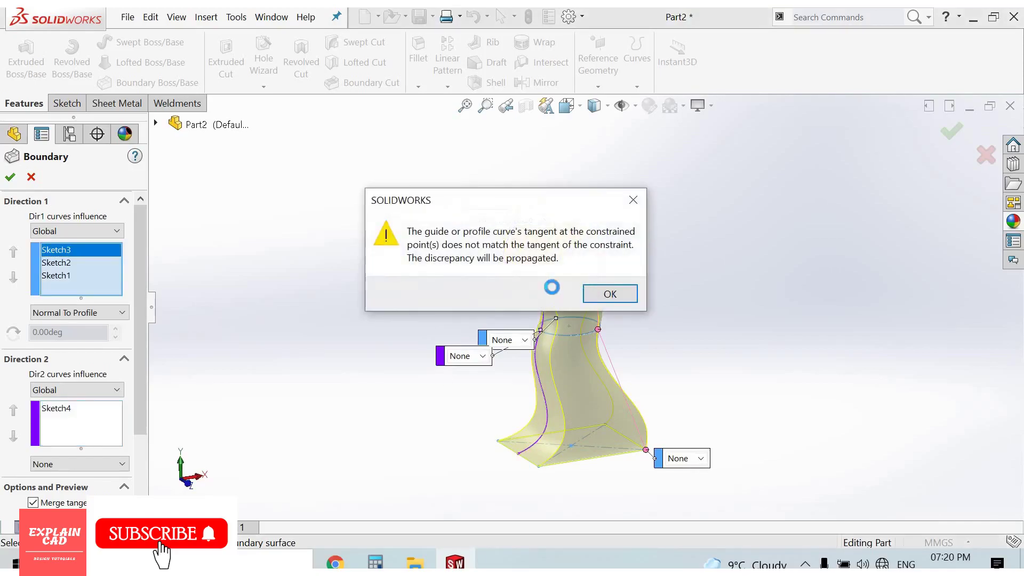
pyautogui.press('Return')
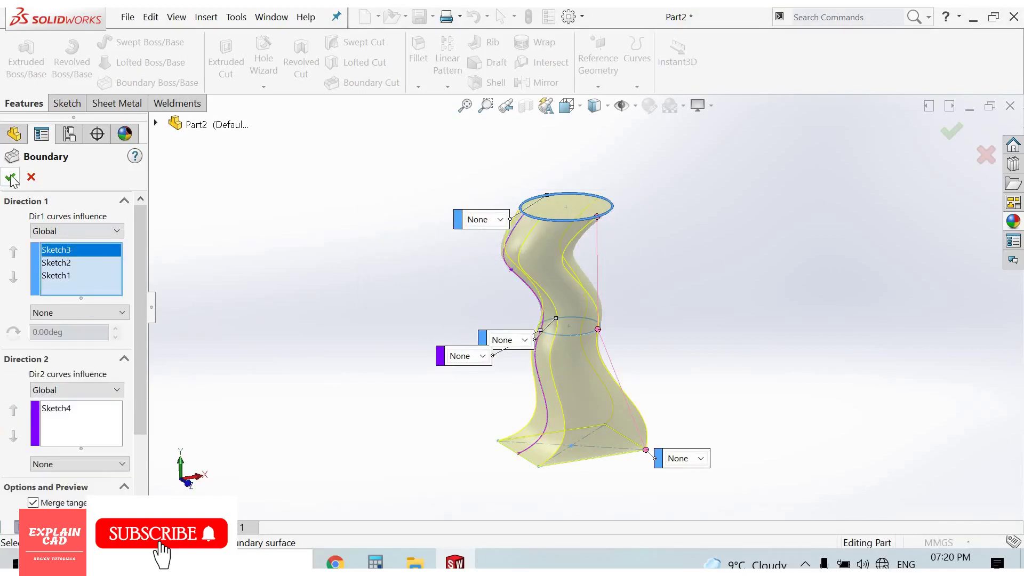